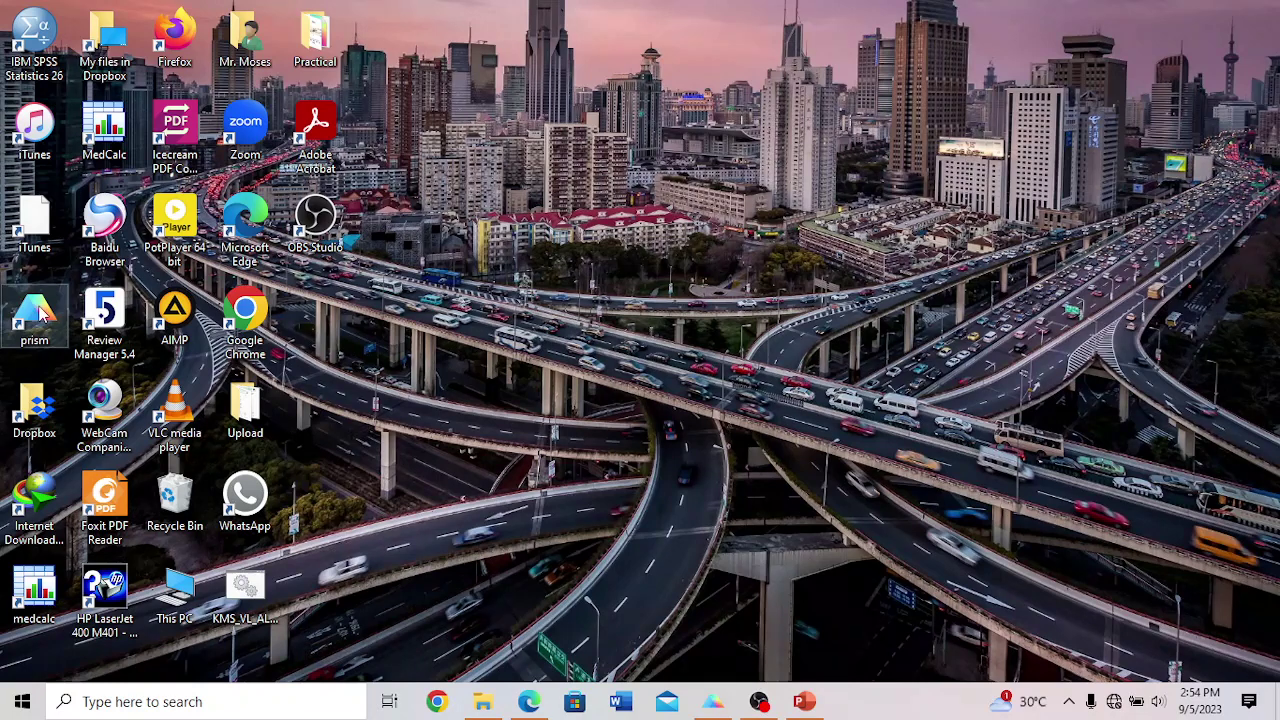
# - Launch GraphPad Prism and create a new Column data table for replicate values stacked into columns
pyautogui.doubleClick(38, 313)
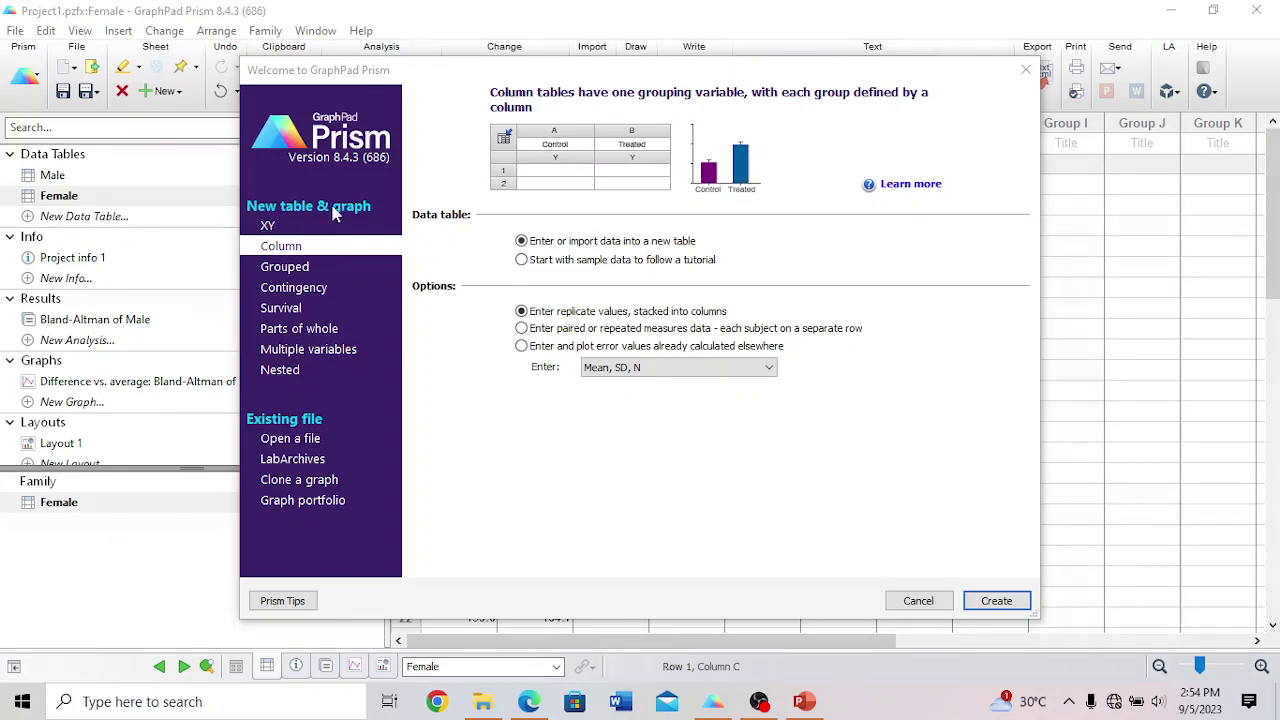
pyautogui.click(268, 228)
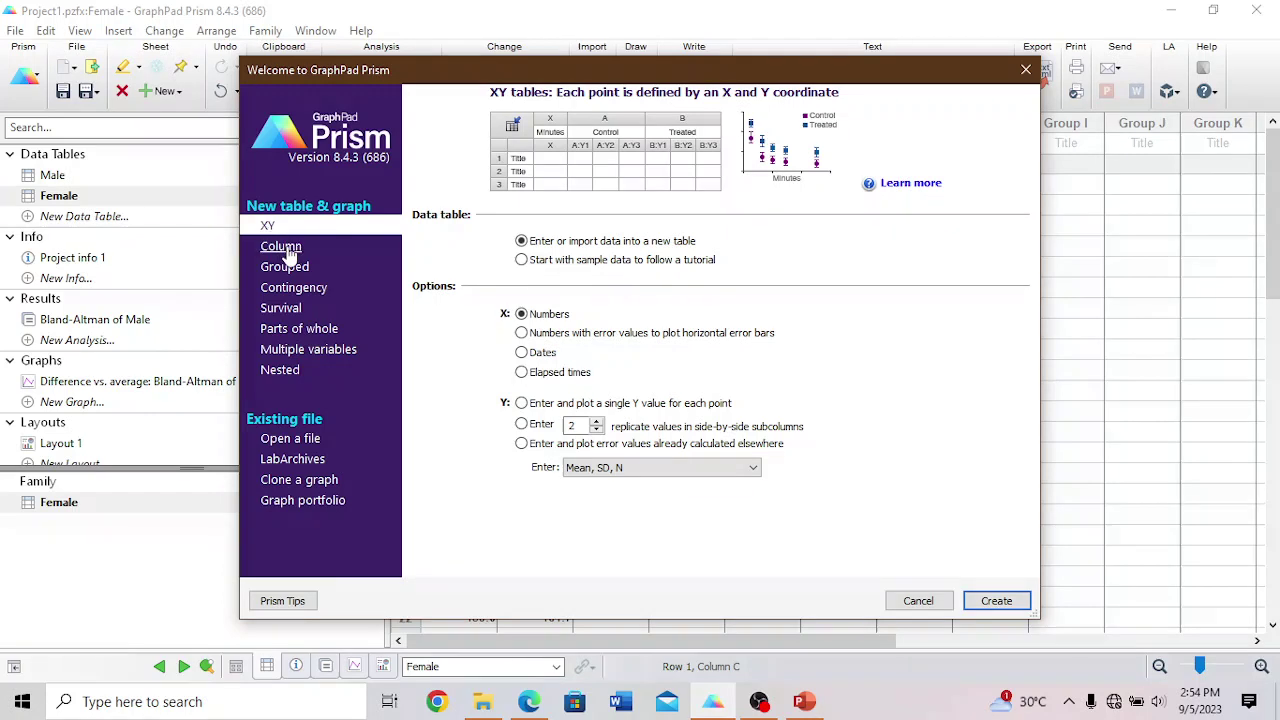
pyautogui.click(277, 250)
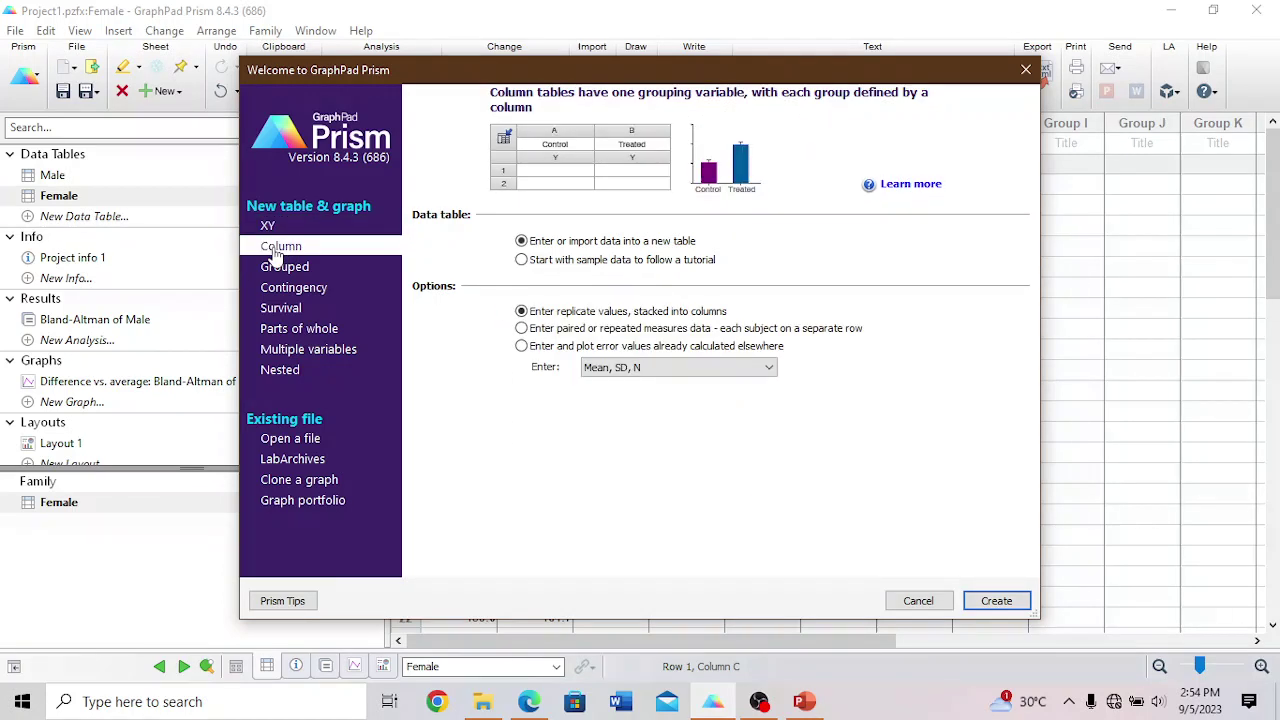
pyautogui.click(285, 267)
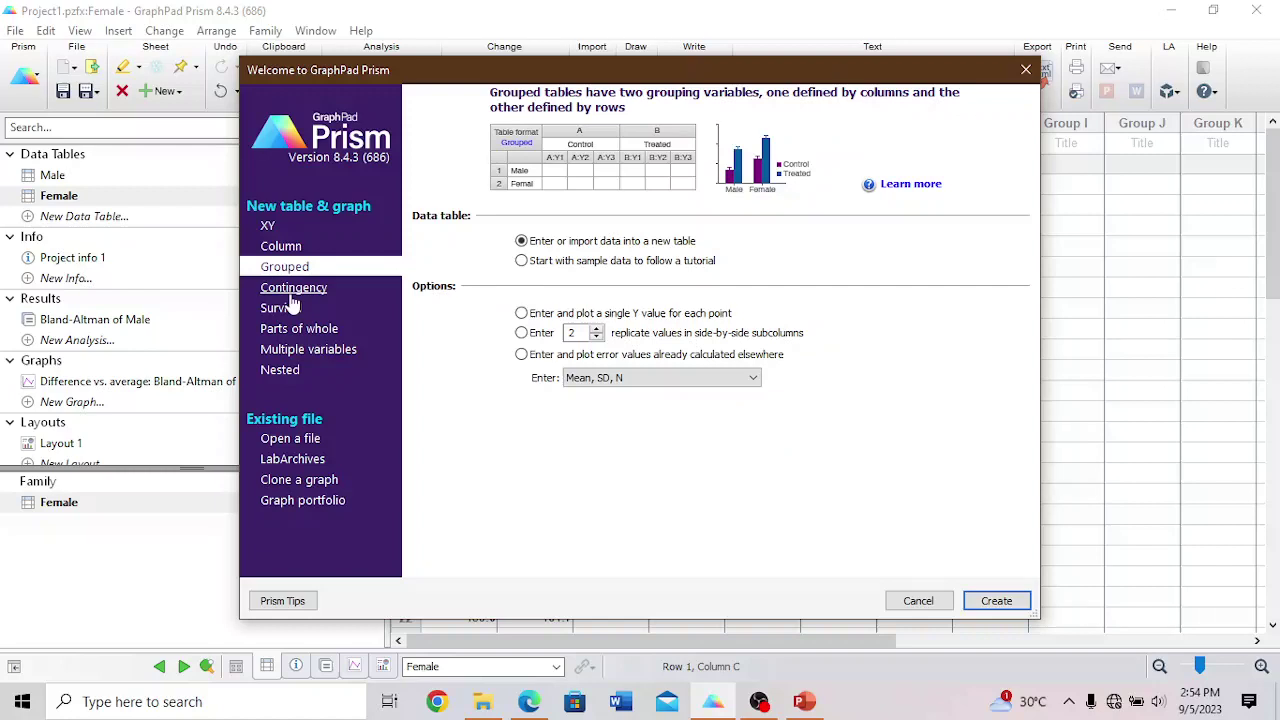
pyautogui.click(291, 298)
pyautogui.click(289, 312)
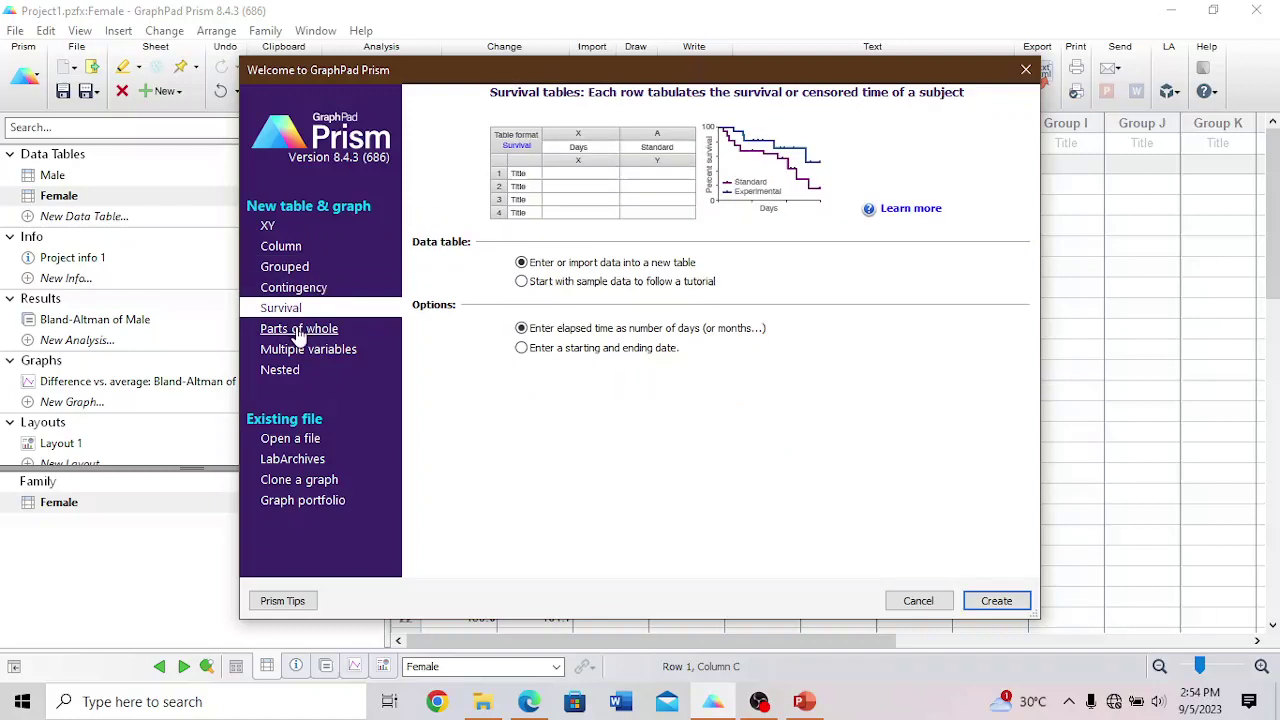
pyautogui.click(298, 332)
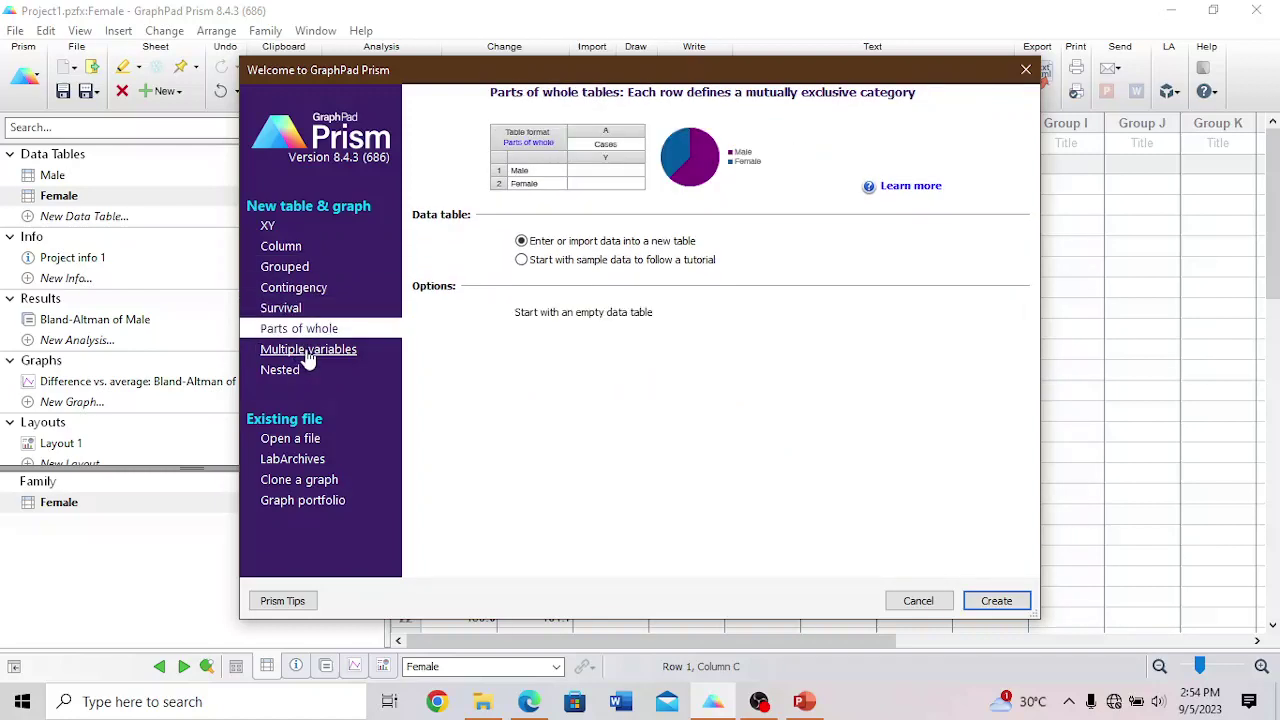
pyautogui.click(307, 355)
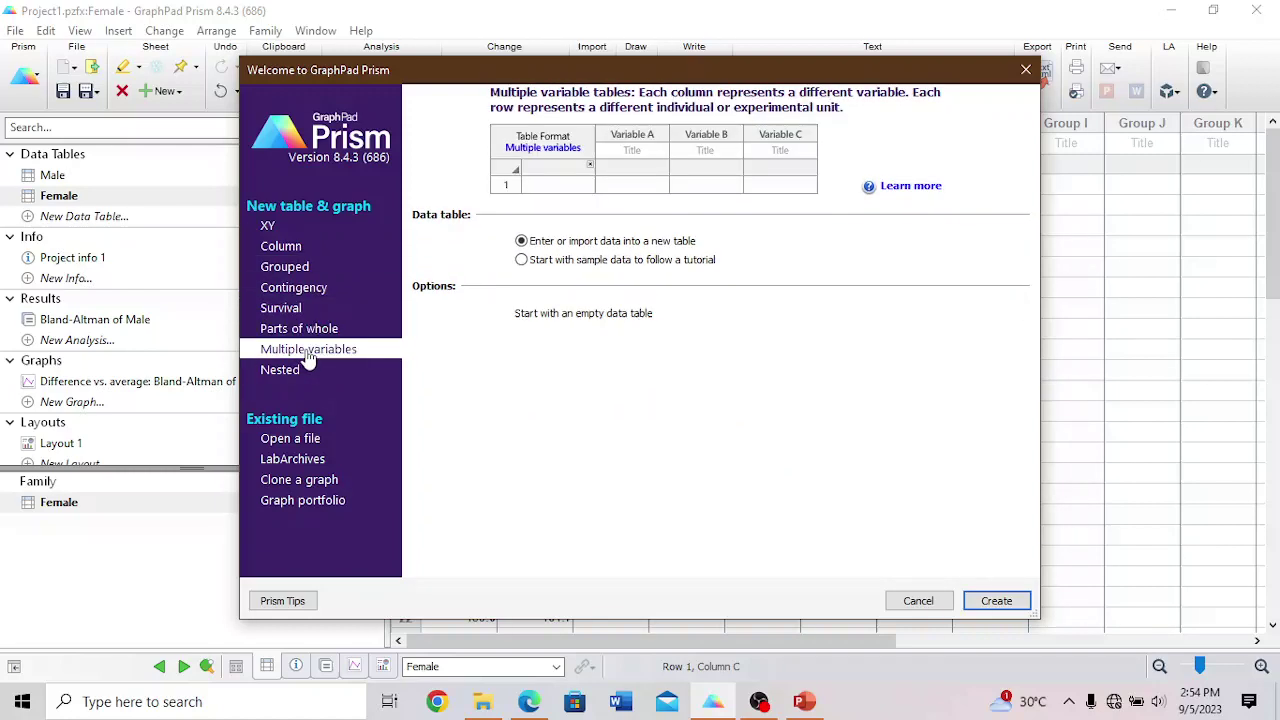
pyautogui.click(283, 251)
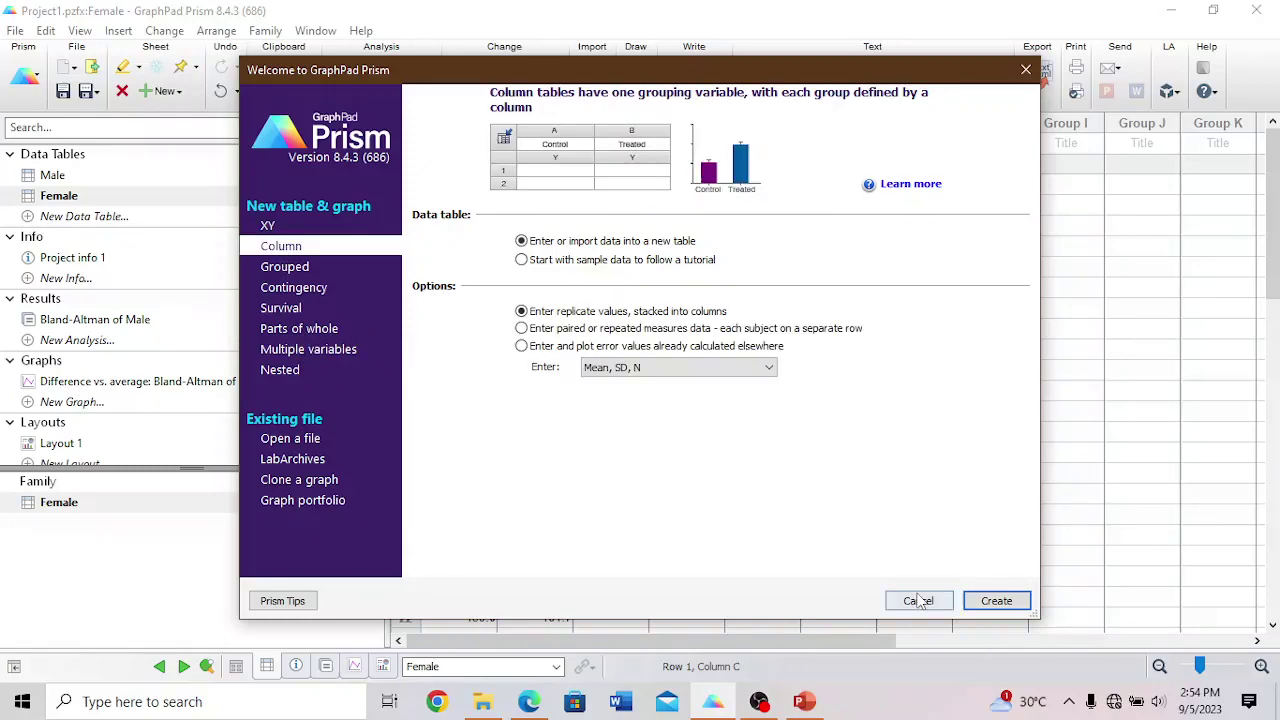
pyautogui.click(997, 601)
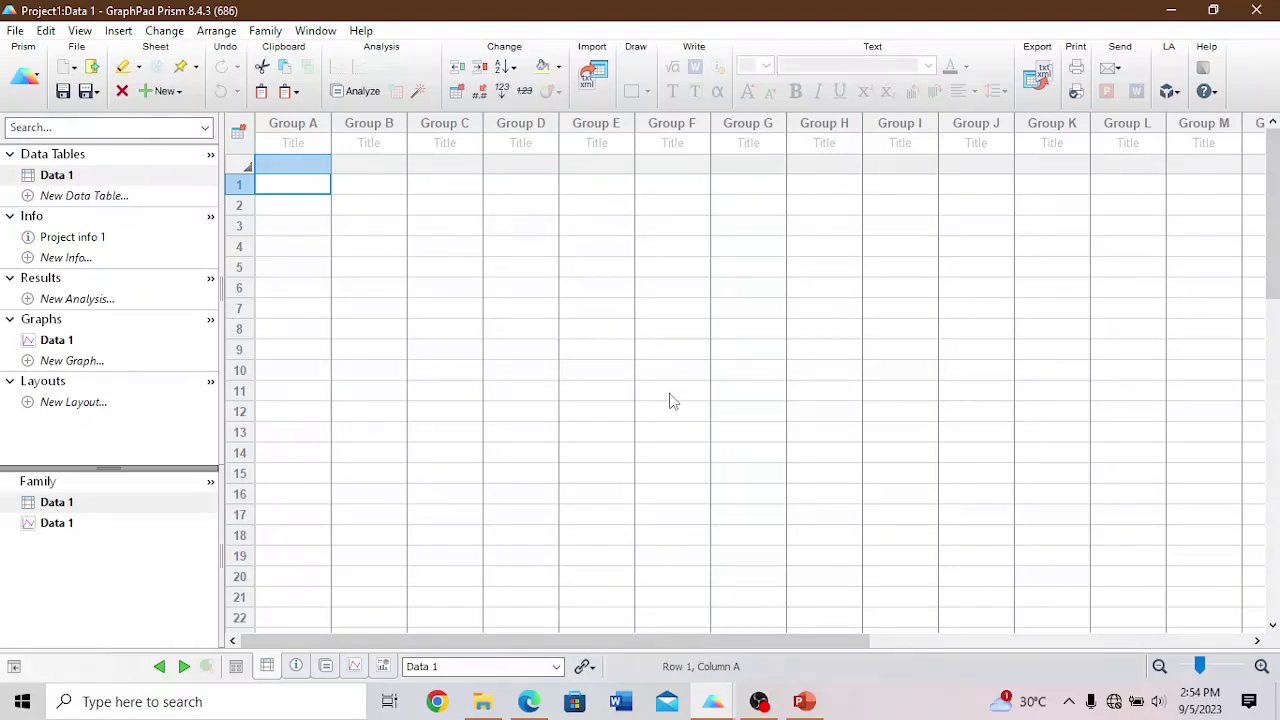
# - Title the Group A column "method A" in the new data table
pyautogui.click(297, 143)
pyautogui.click(368, 143)
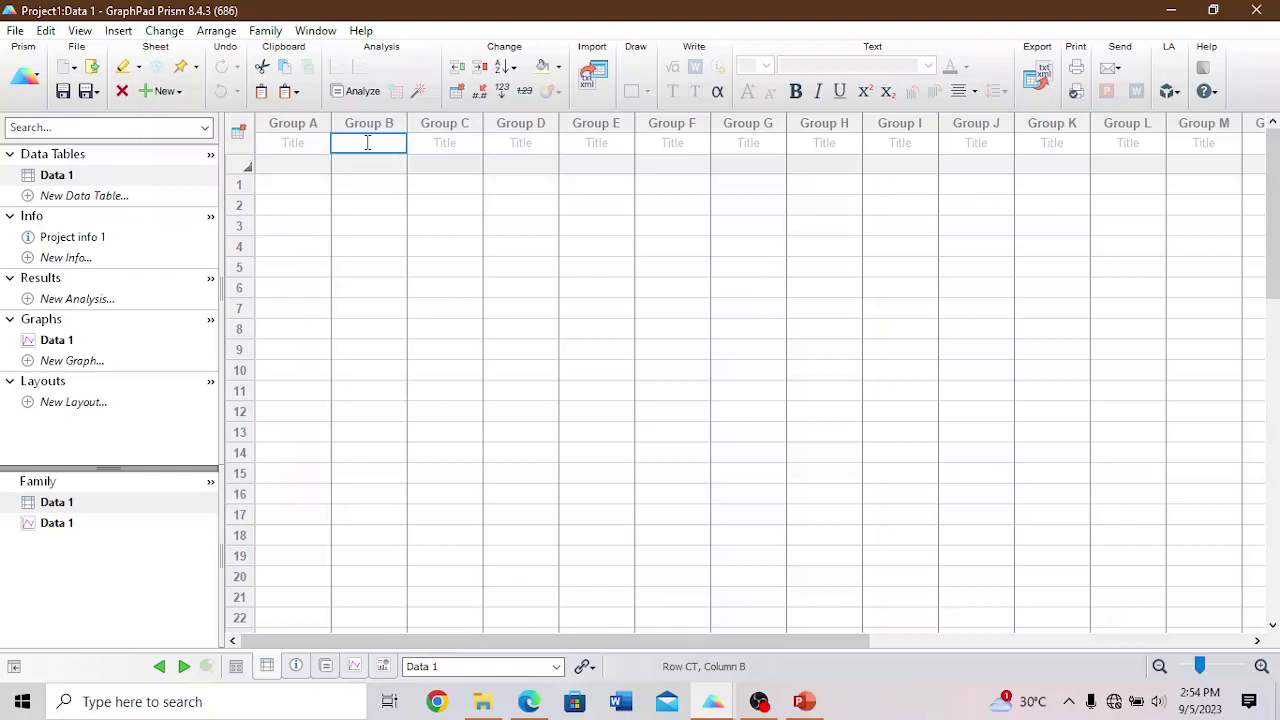
pyautogui.click(289, 142)
pyautogui.write('method A')
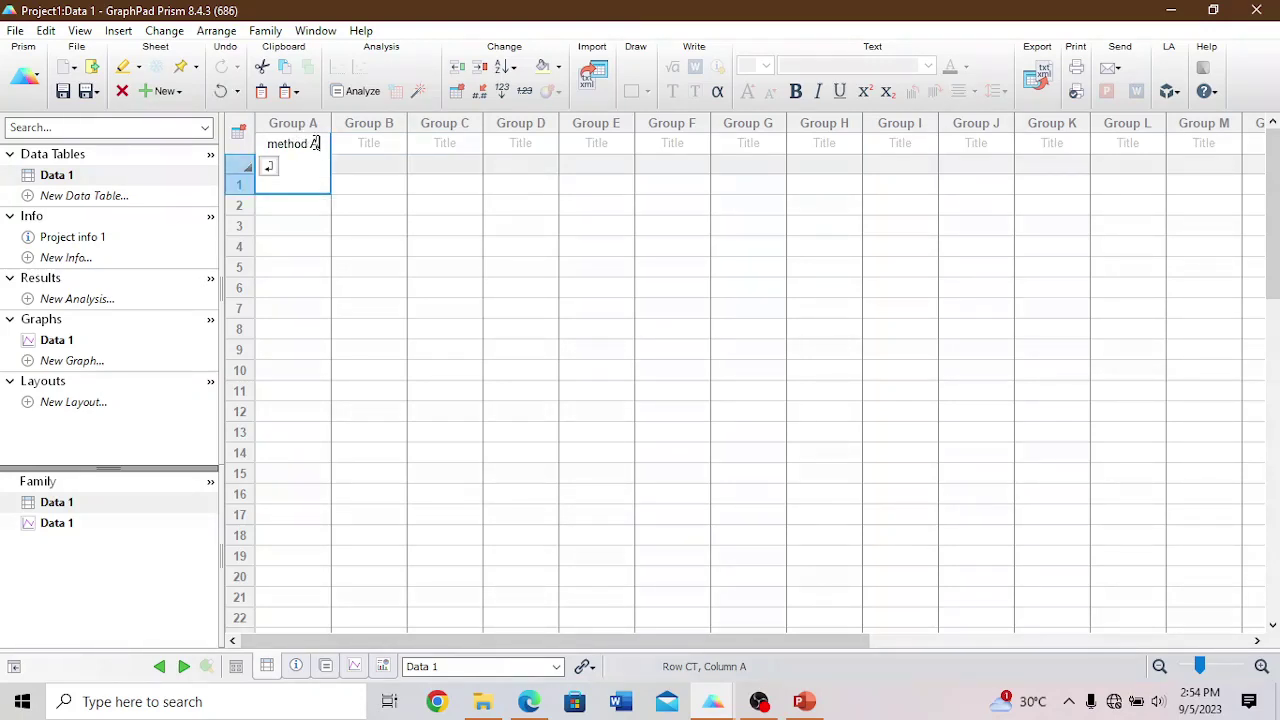
# - Title the Group B column "method B" in the new data table
pyautogui.click(347, 143)
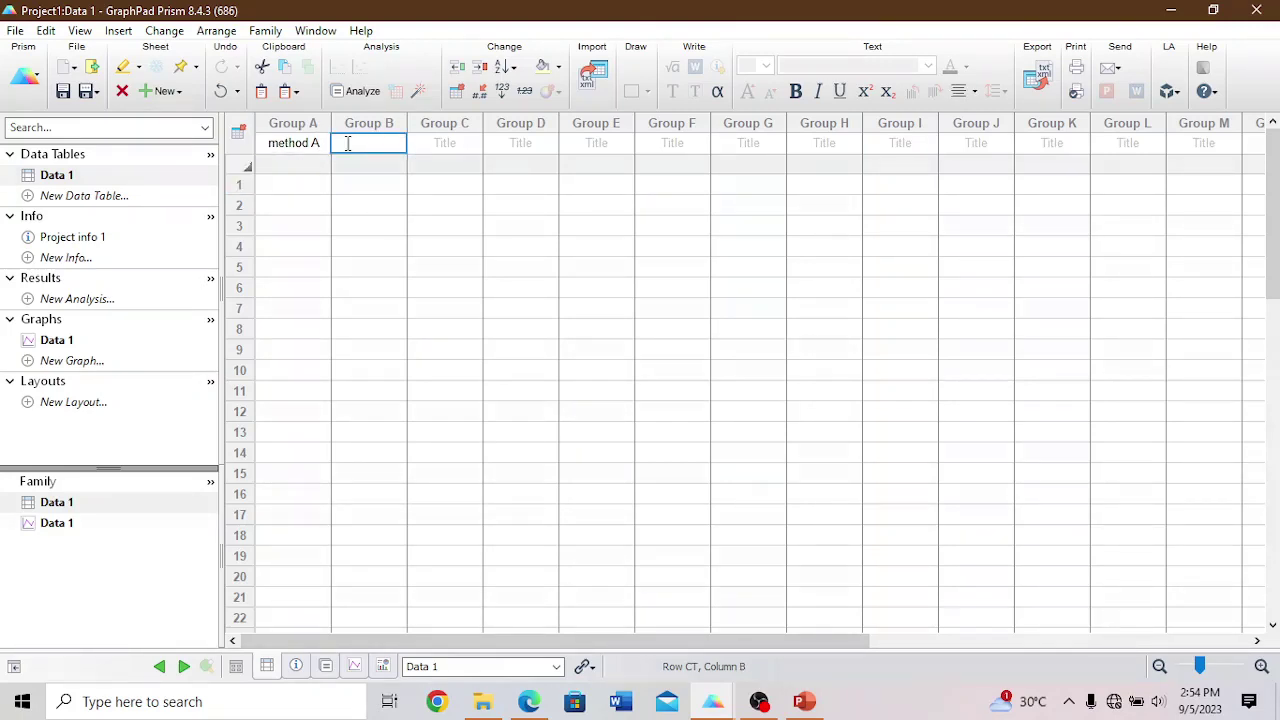
pyautogui.write('M')
pyautogui.press('BackSpace')
pyautogui.write('method B')
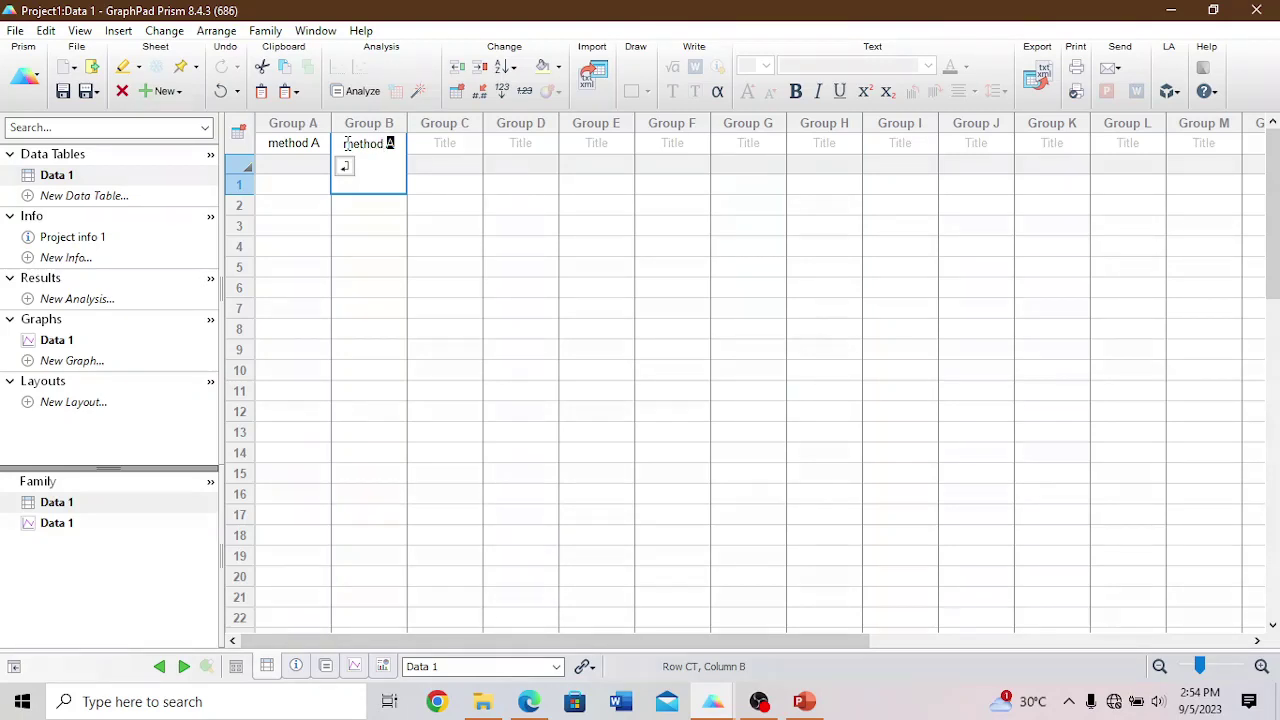
pyautogui.press('BackSpace')
pyautogui.write('B')
pyautogui.click(446, 186)
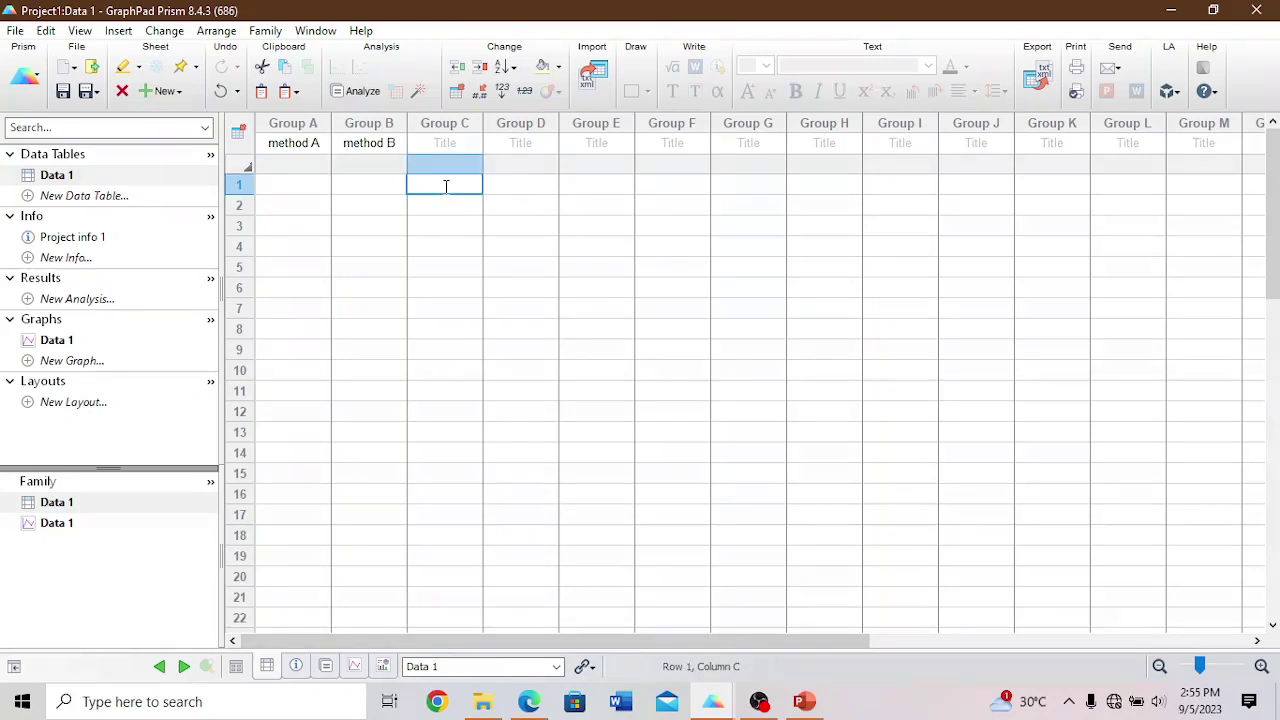
pyautogui.click(300, 186)
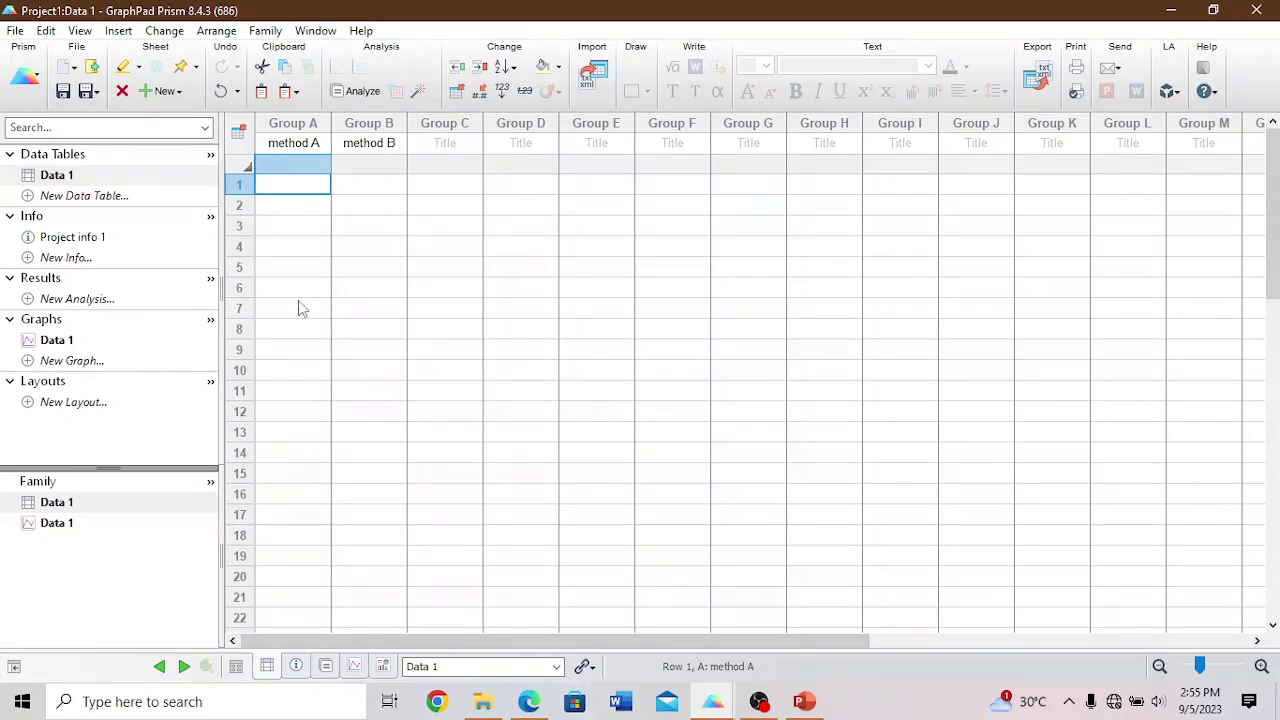
pyautogui.click(366, 184)
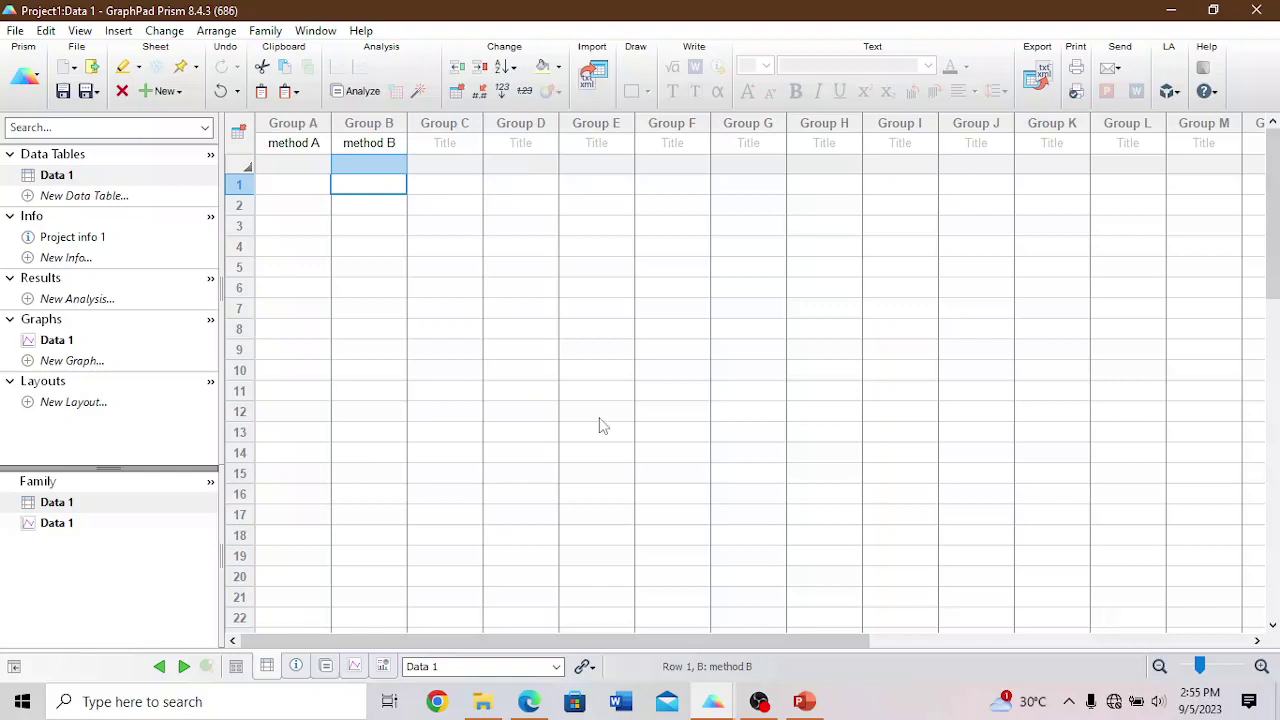
# - Switch to the Project1.pzfx project and examine the paired HEIGHT-f and LR-F(UL) data in the Female table
pyautogui.click(705, 706)
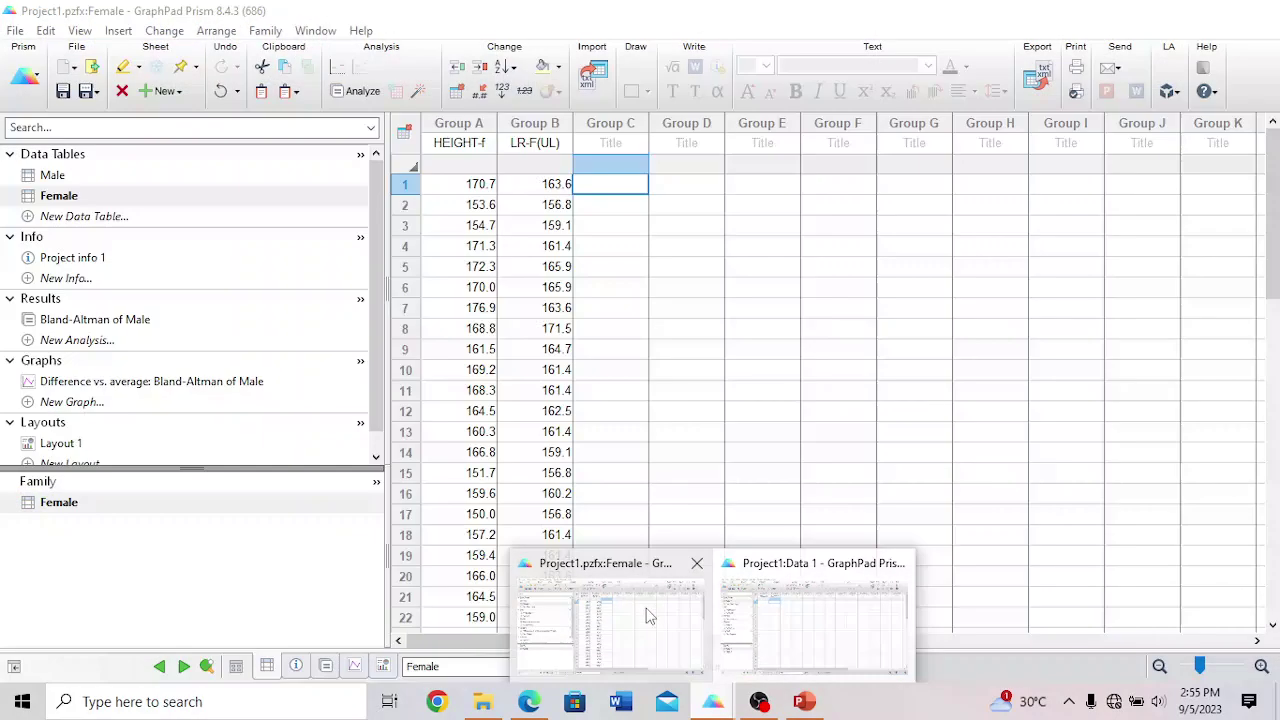
pyautogui.click(645, 608)
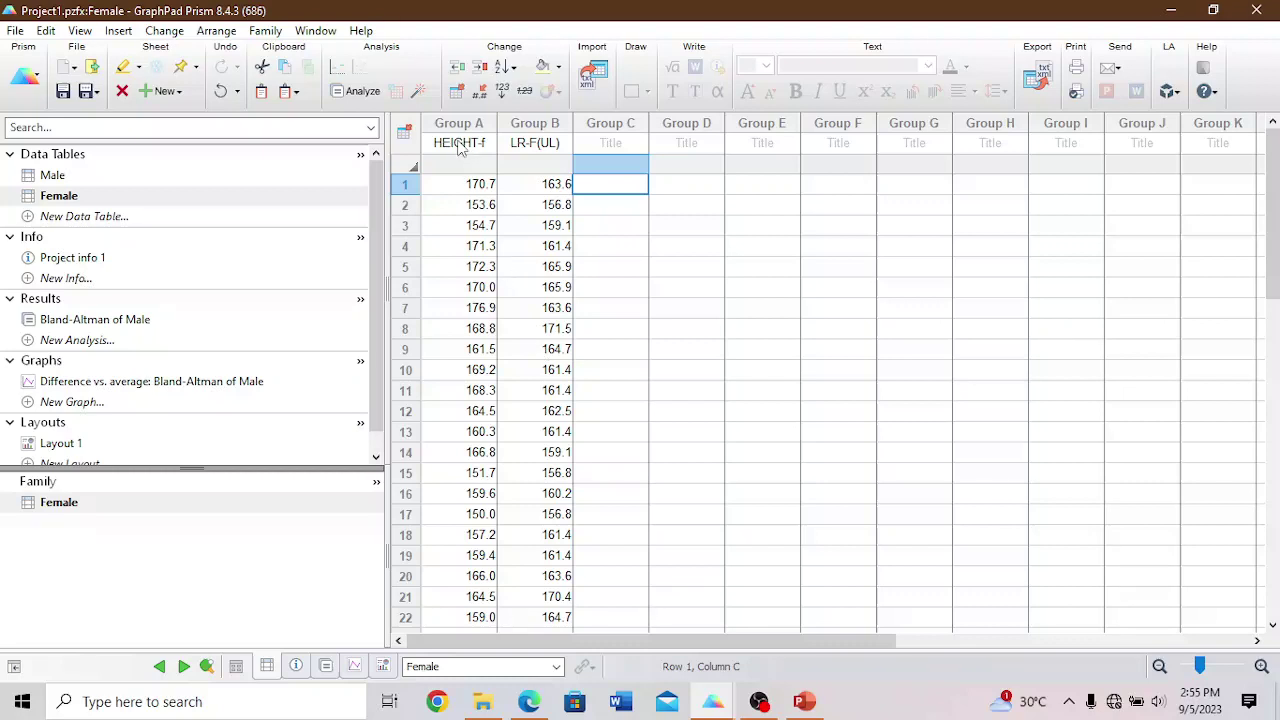
pyautogui.click(531, 145)
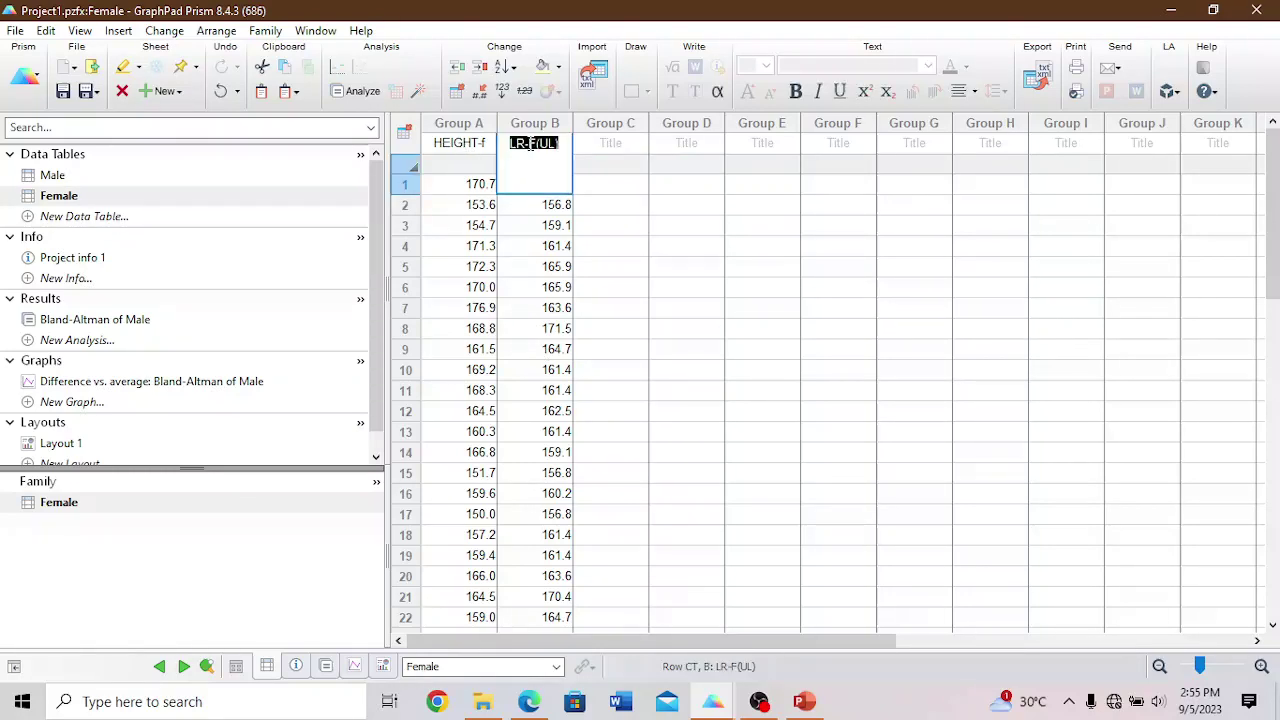
pyautogui.click(613, 182)
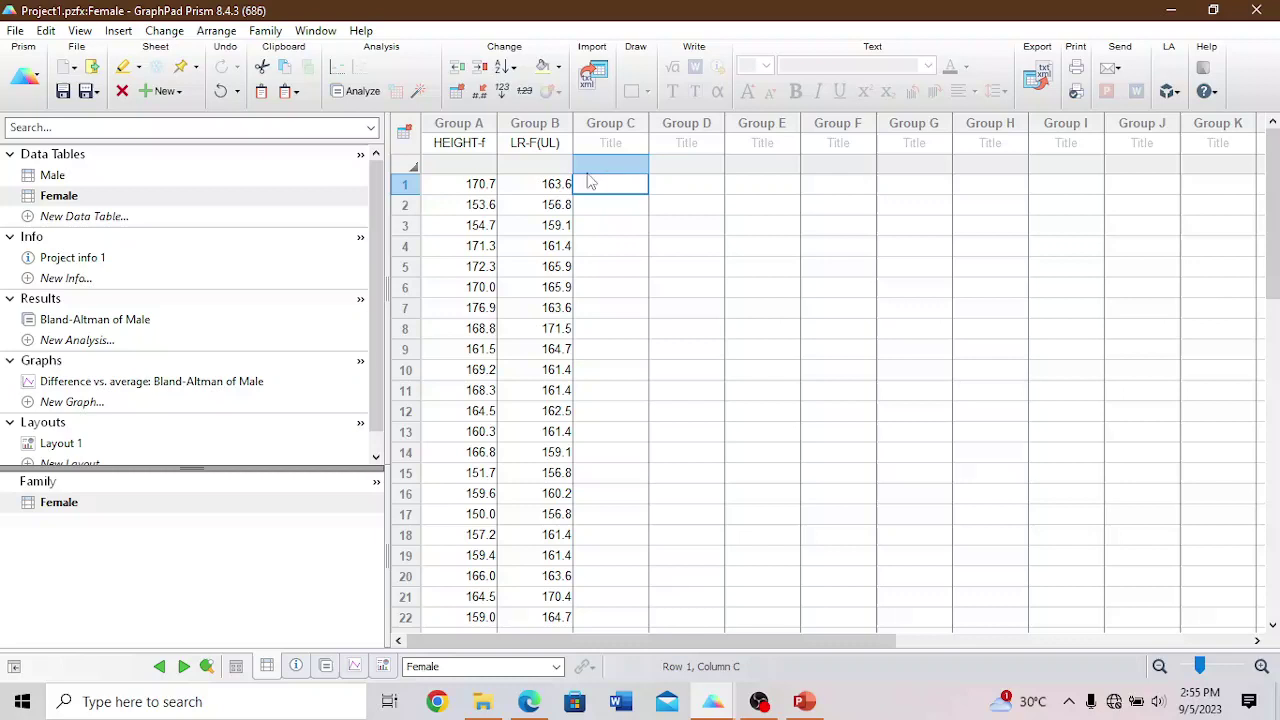
pyautogui.doubleClick(457, 189)
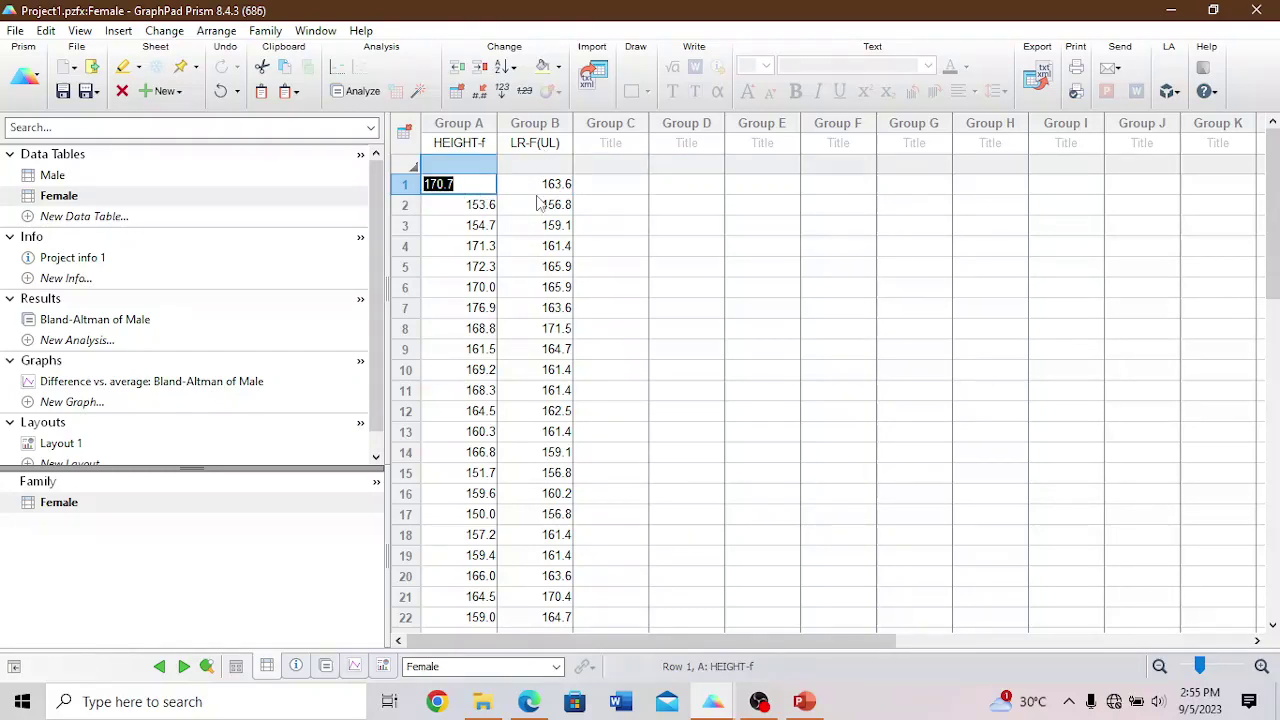
pyautogui.click(458, 208)
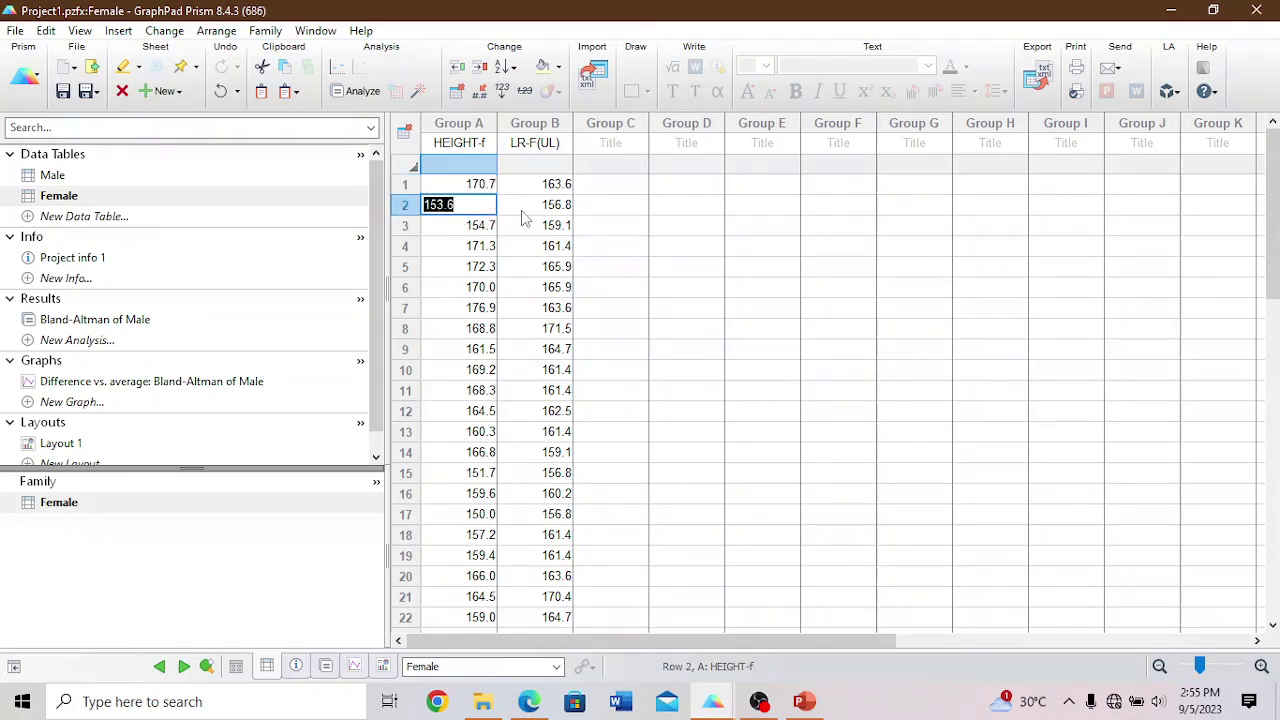
pyautogui.click(628, 347)
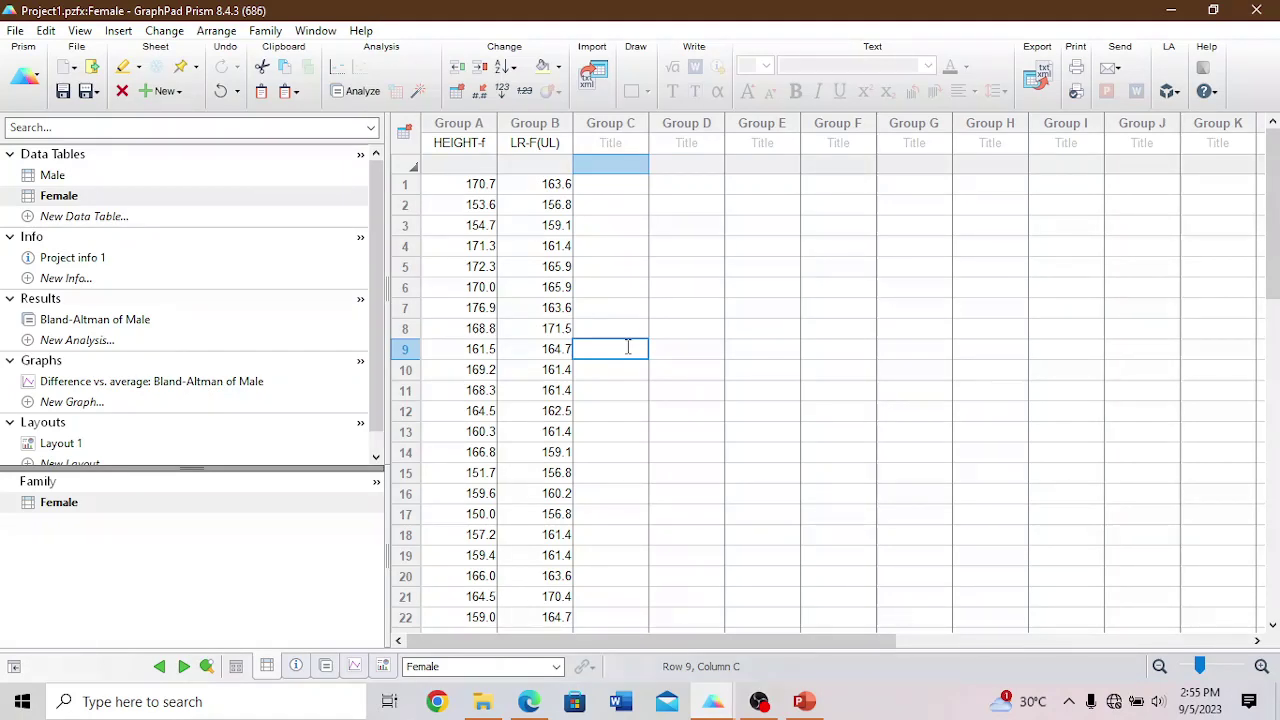
# - View the Male data table and its Bland-Altman difference vs. average graph
pyautogui.click(57, 197)
pyautogui.click(52, 175)
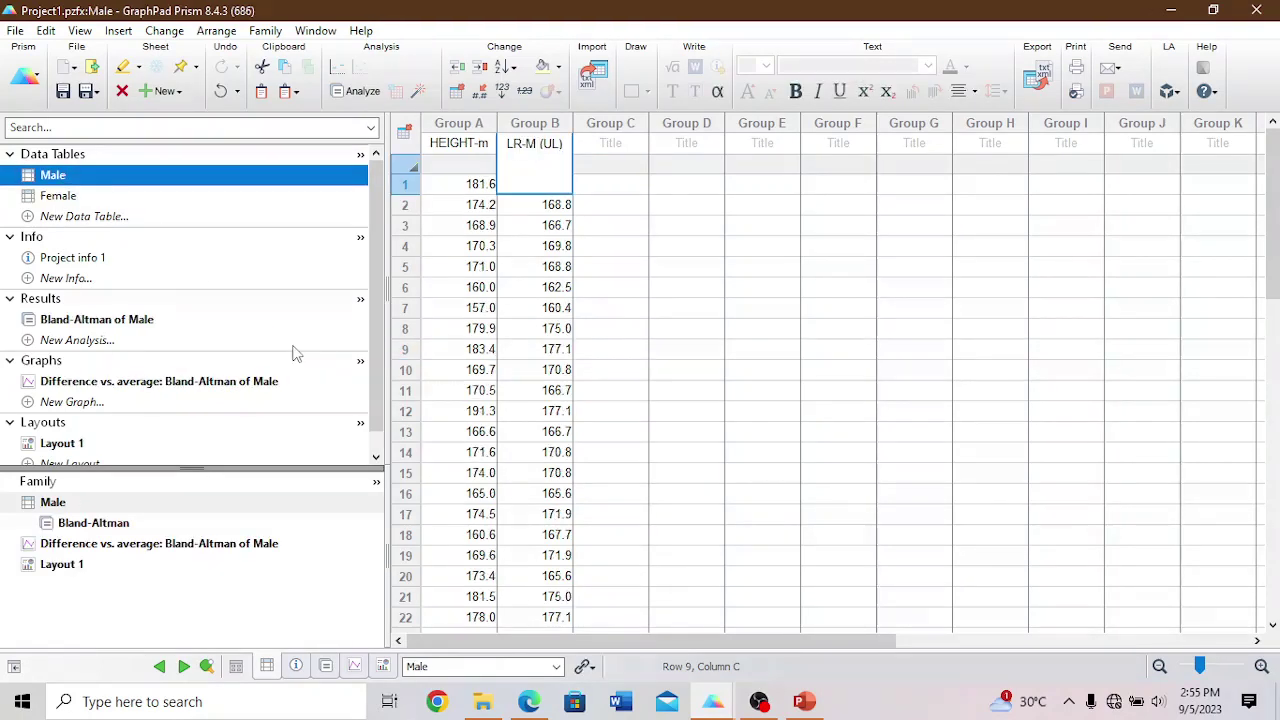
pyautogui.click(160, 383)
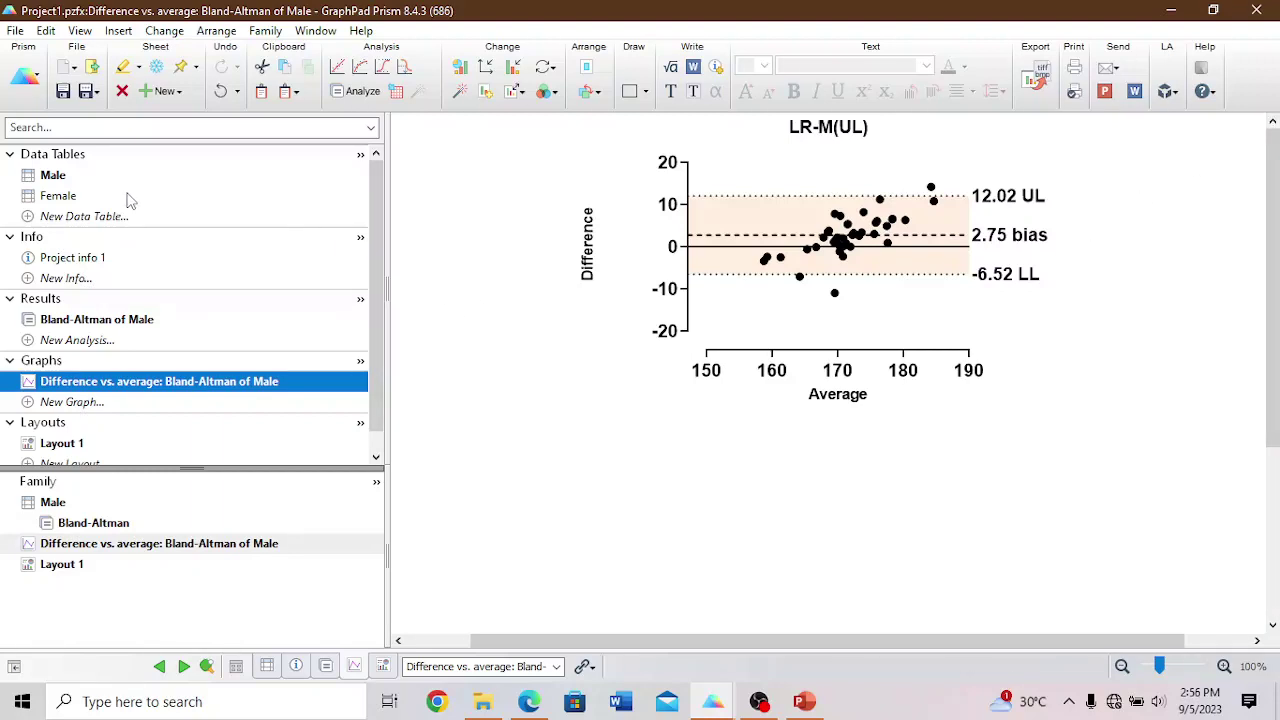
# - Choose the Bland-Altman method comparison analysis for the Female table's HEIGHT-f and LR-F(UL) data sets and proceed to its parameters
pyautogui.click(62, 199)
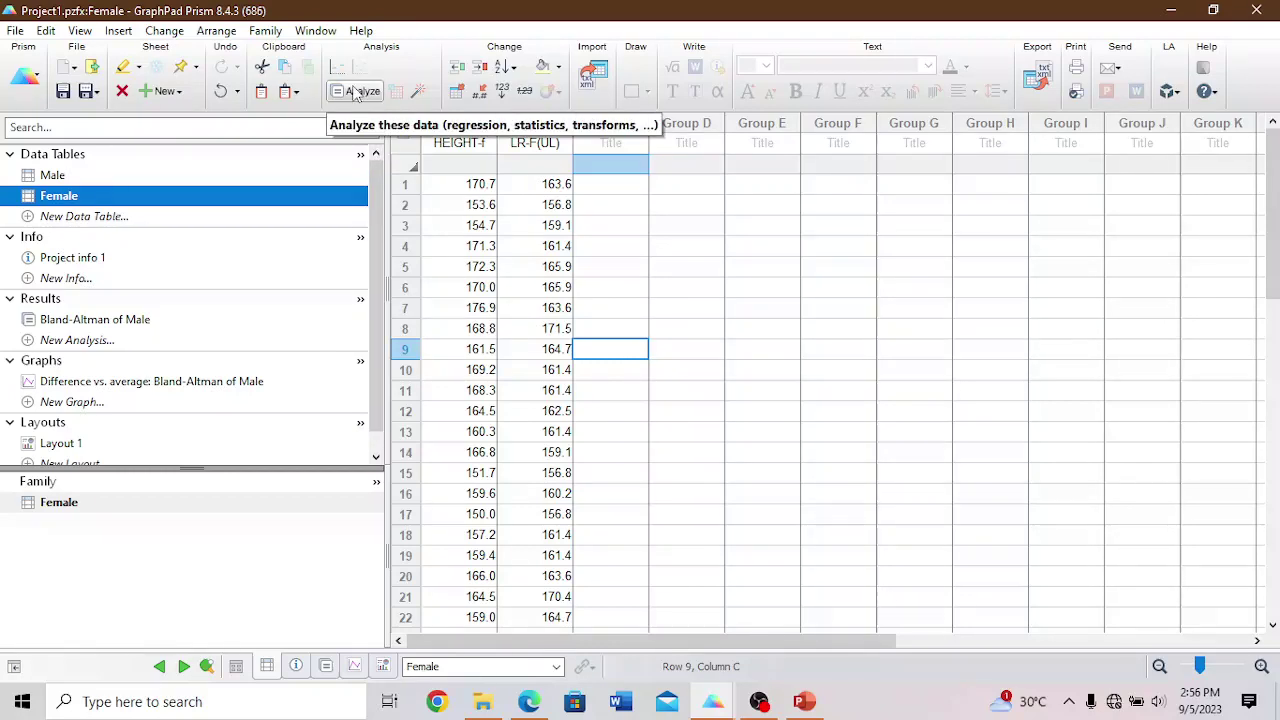
pyautogui.click(57, 199)
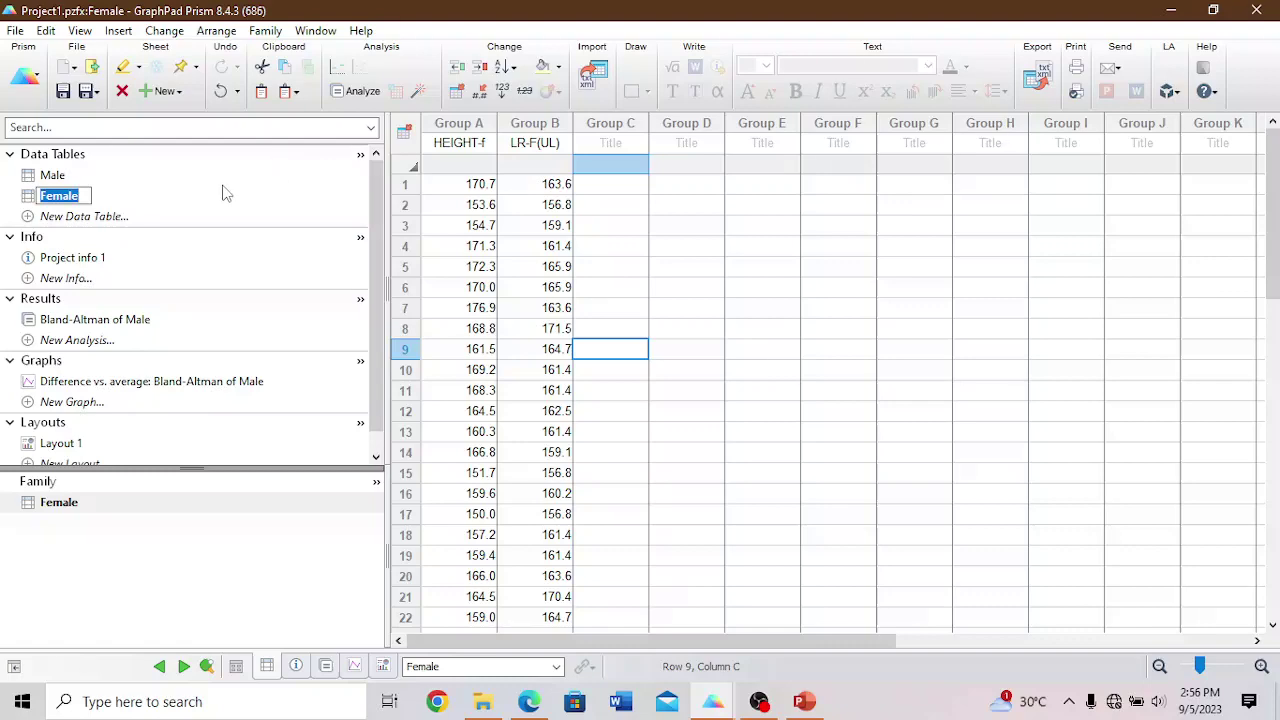
pyautogui.click(133, 203)
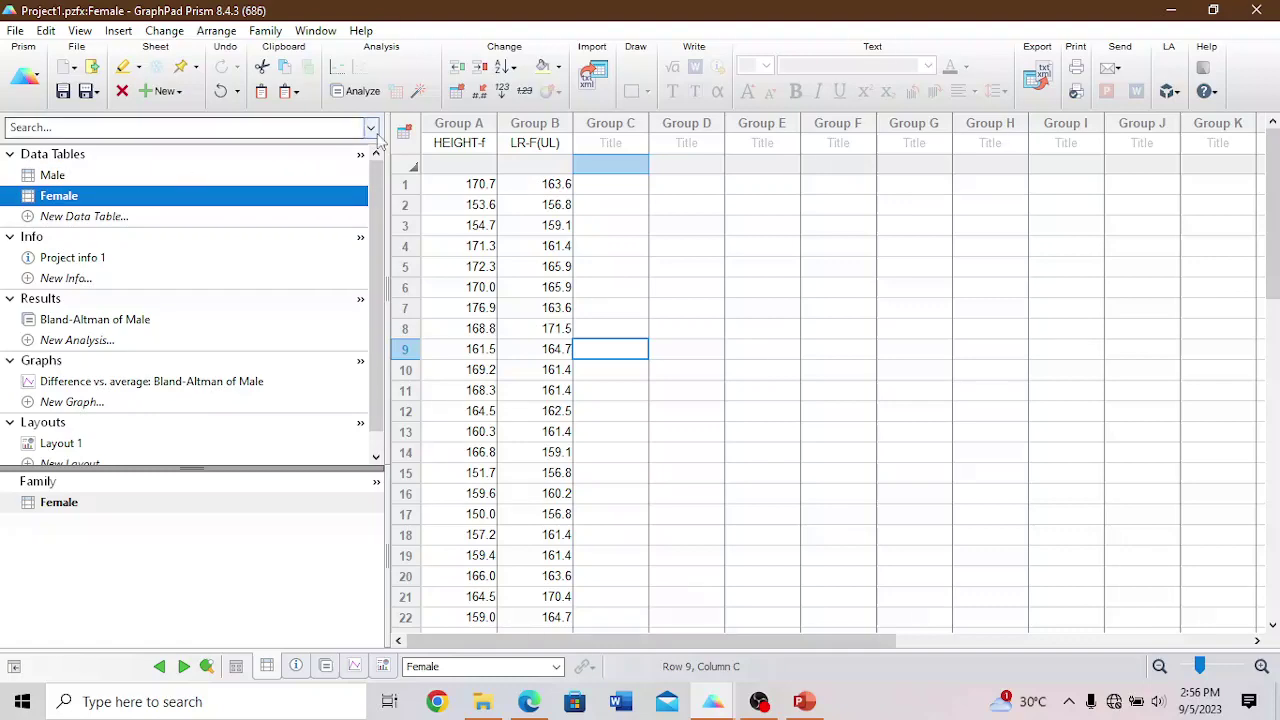
pyautogui.click(357, 91)
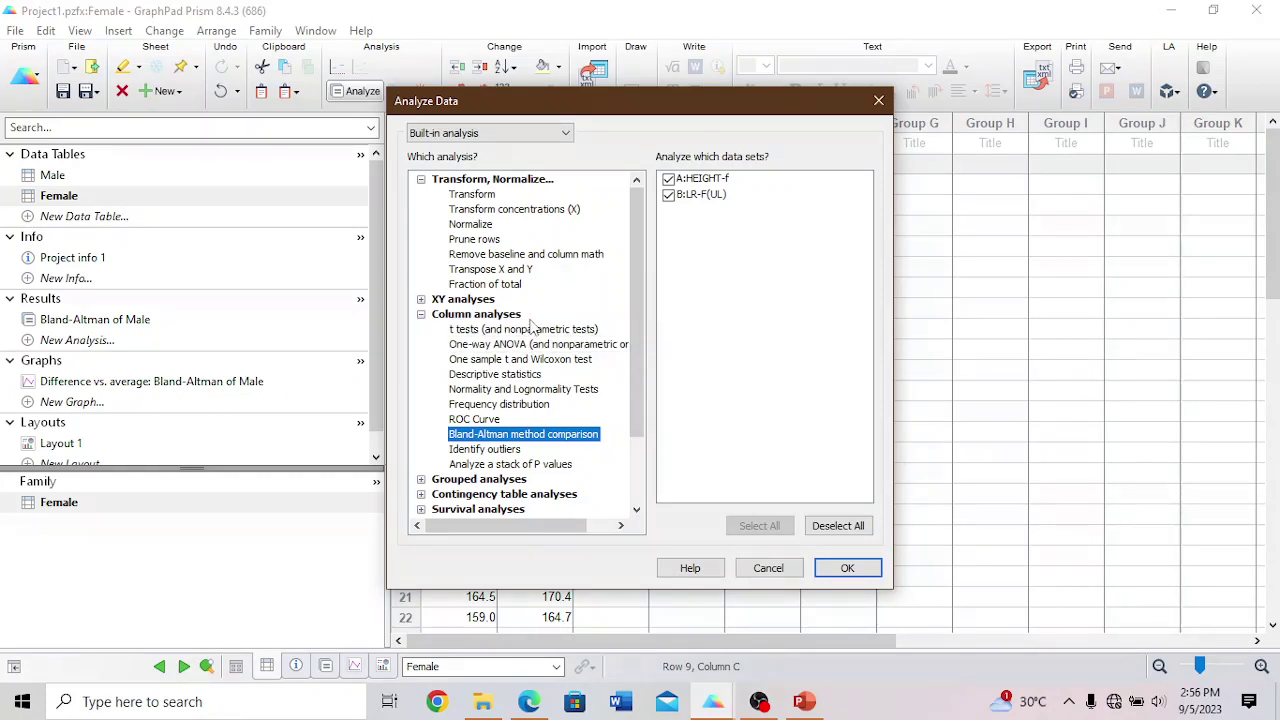
pyautogui.click(478, 332)
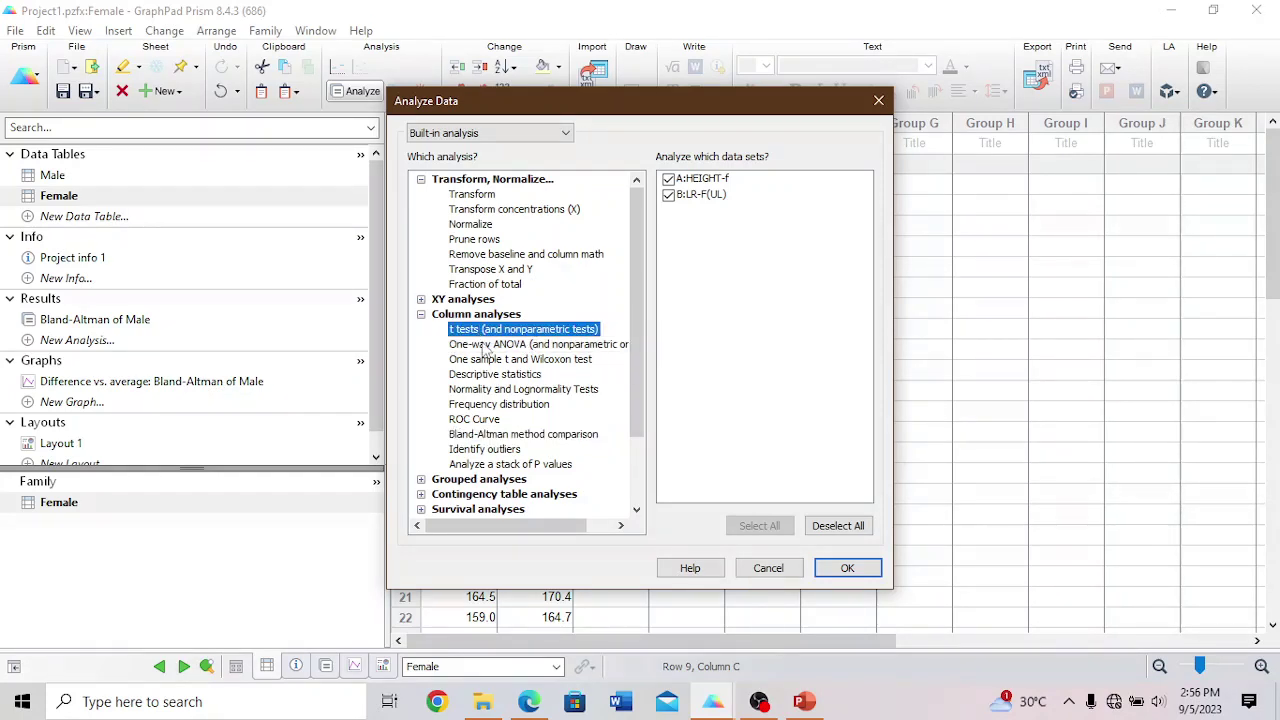
pyautogui.click(484, 345)
pyautogui.click(497, 362)
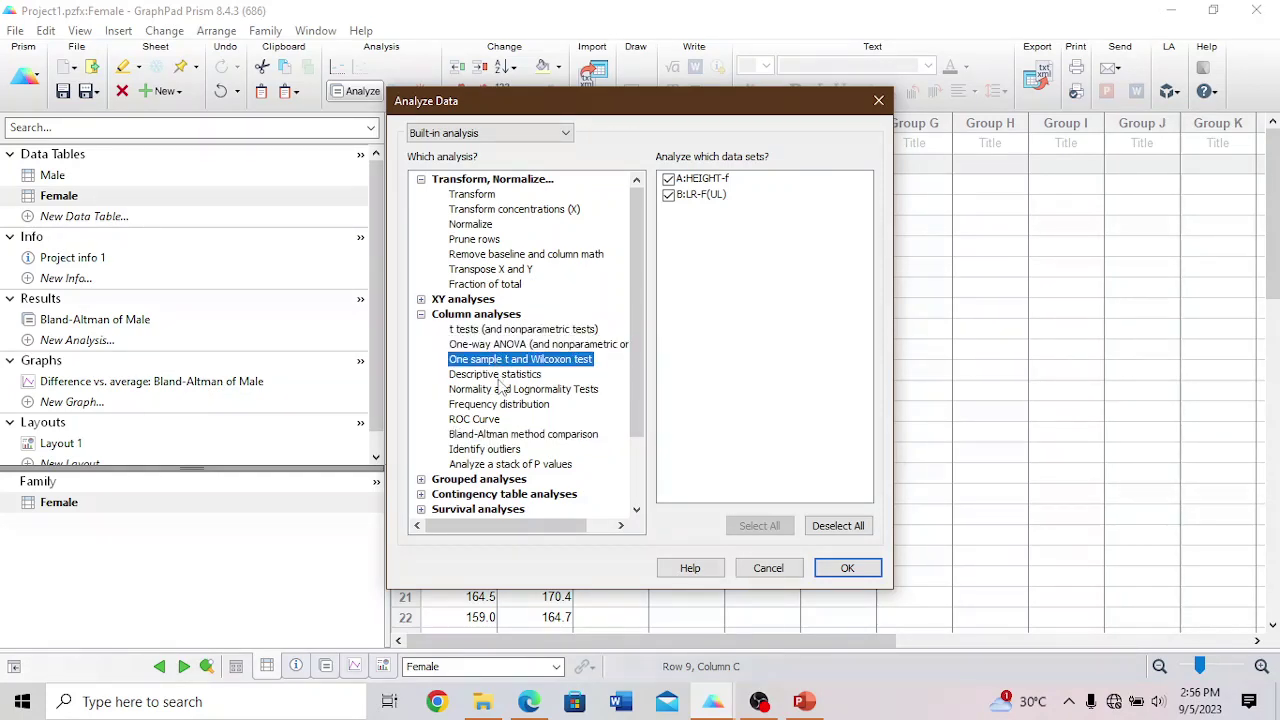
pyautogui.click(500, 376)
pyautogui.click(503, 391)
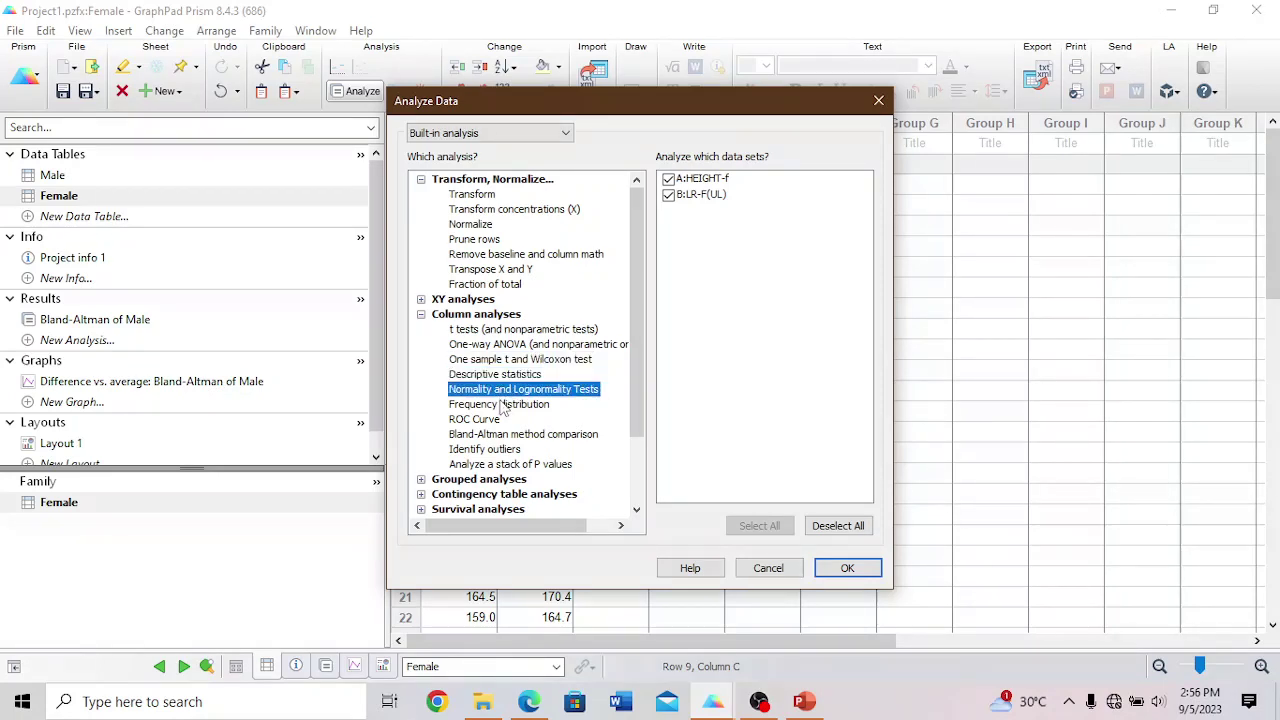
pyautogui.click(505, 407)
pyautogui.click(503, 420)
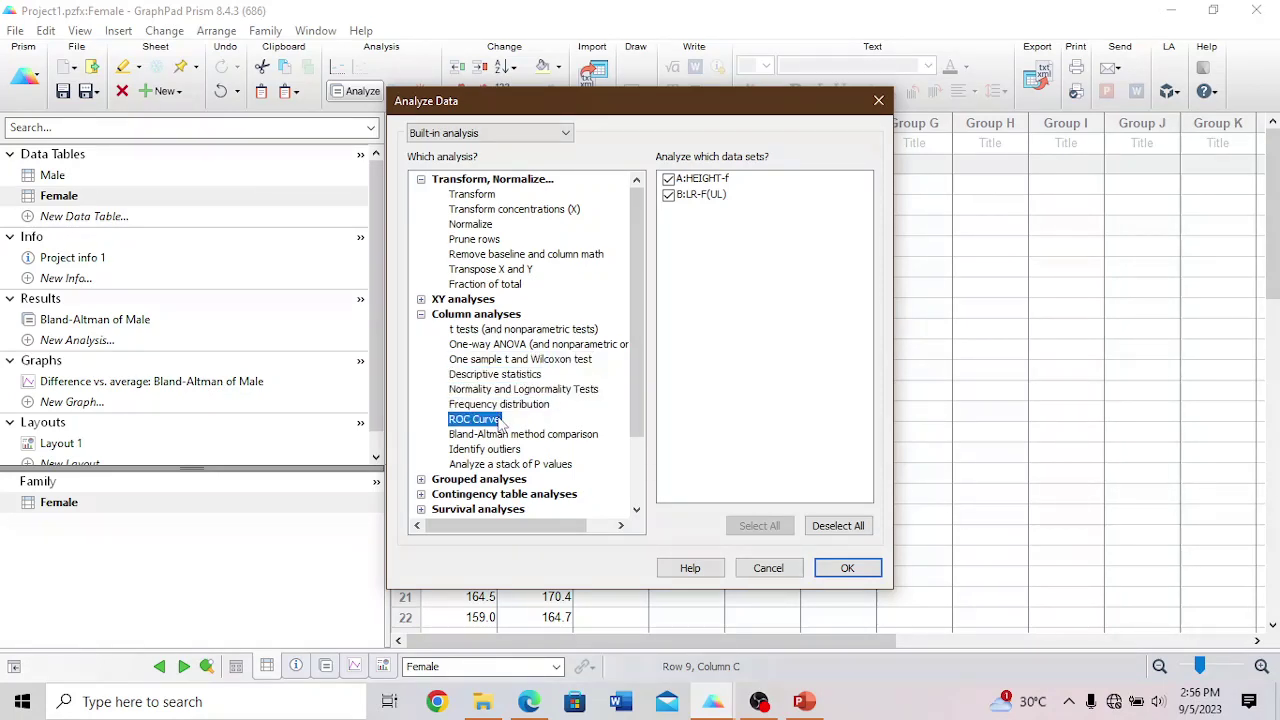
pyautogui.click(512, 436)
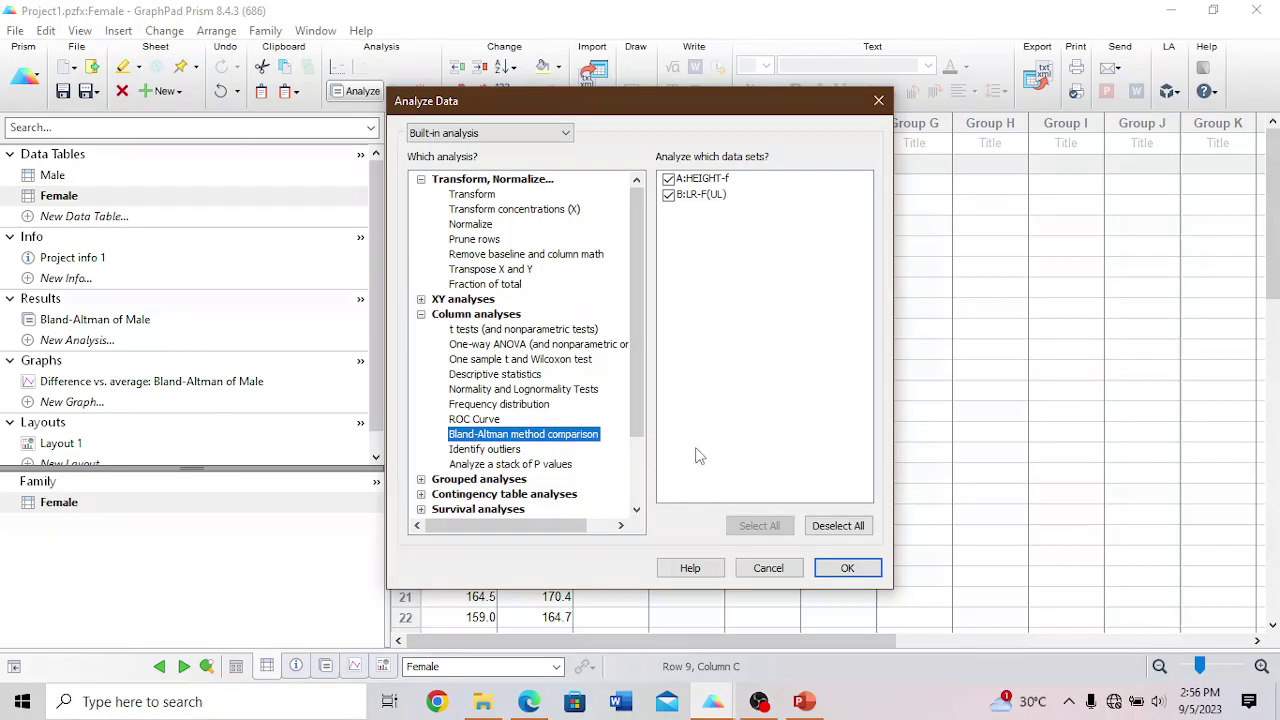
pyautogui.click(847, 567)
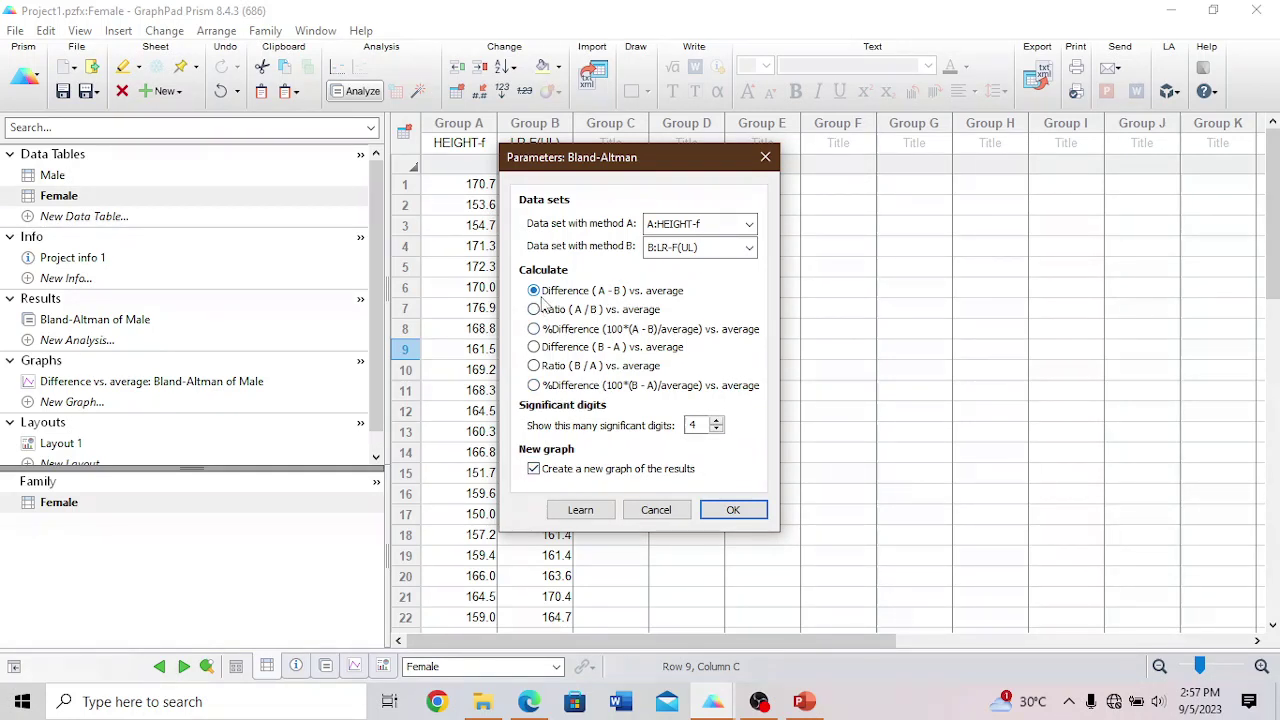
# - Run the Bland-Altman analysis as Difference (A - B) vs. average and compare the new Female graph with the Male graph
pyautogui.click(733, 510)
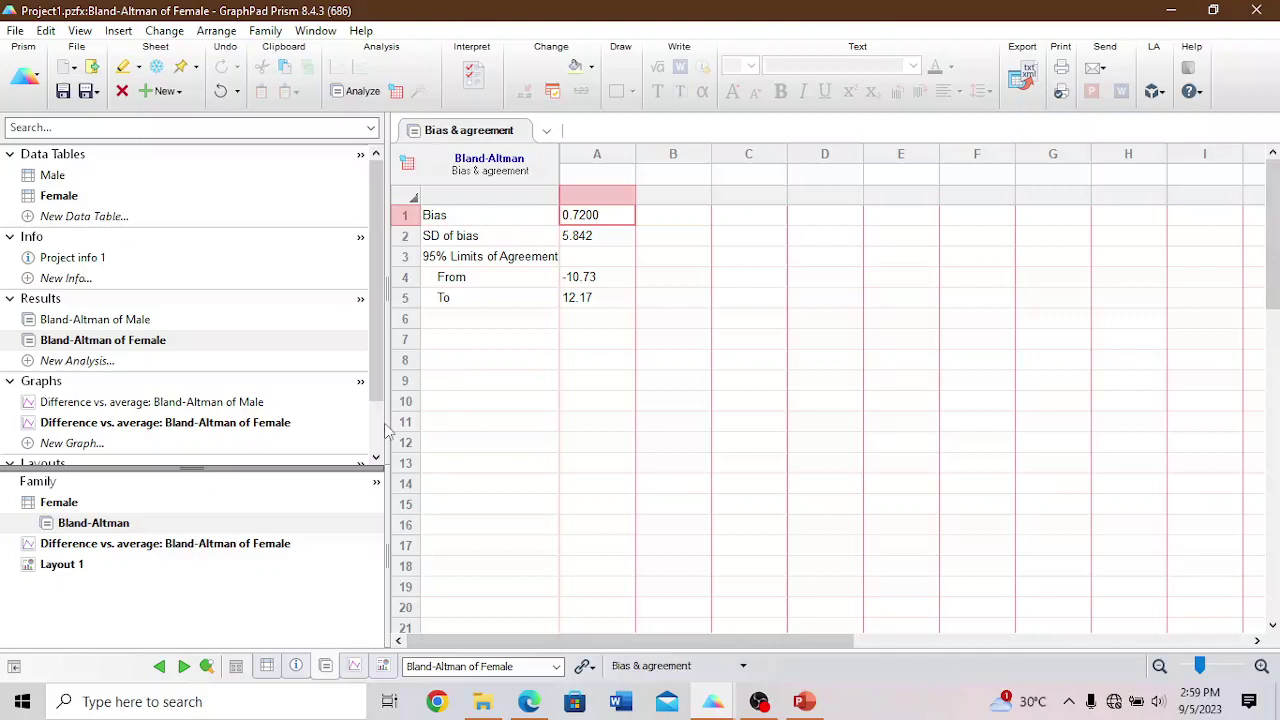
pyautogui.scroll(-2, 383, 430)
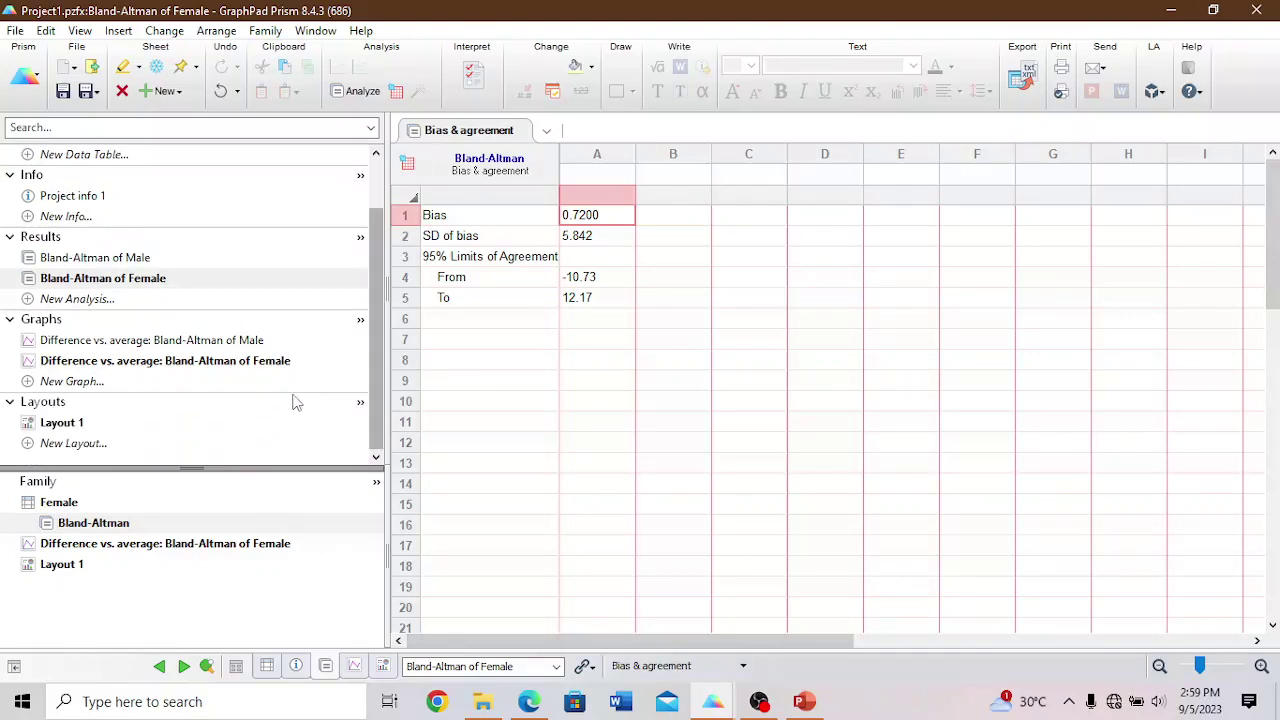
pyautogui.moveTo(180, 368)
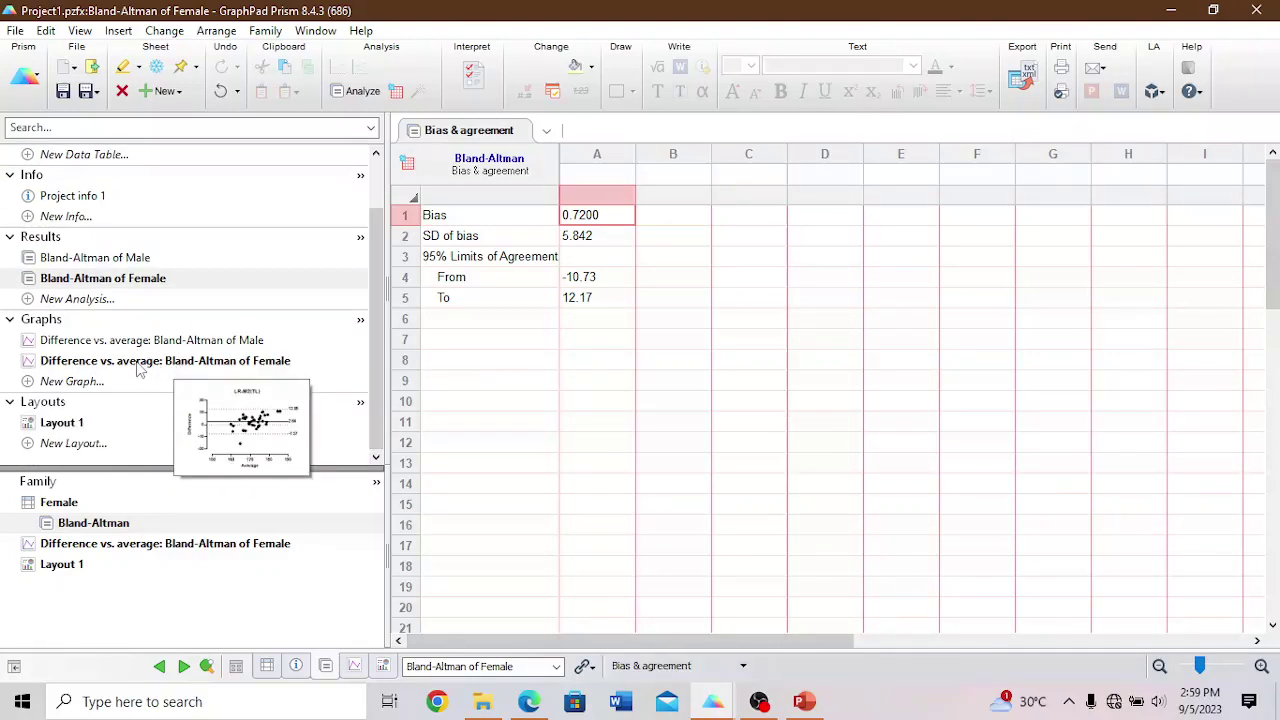
pyautogui.click(131, 364)
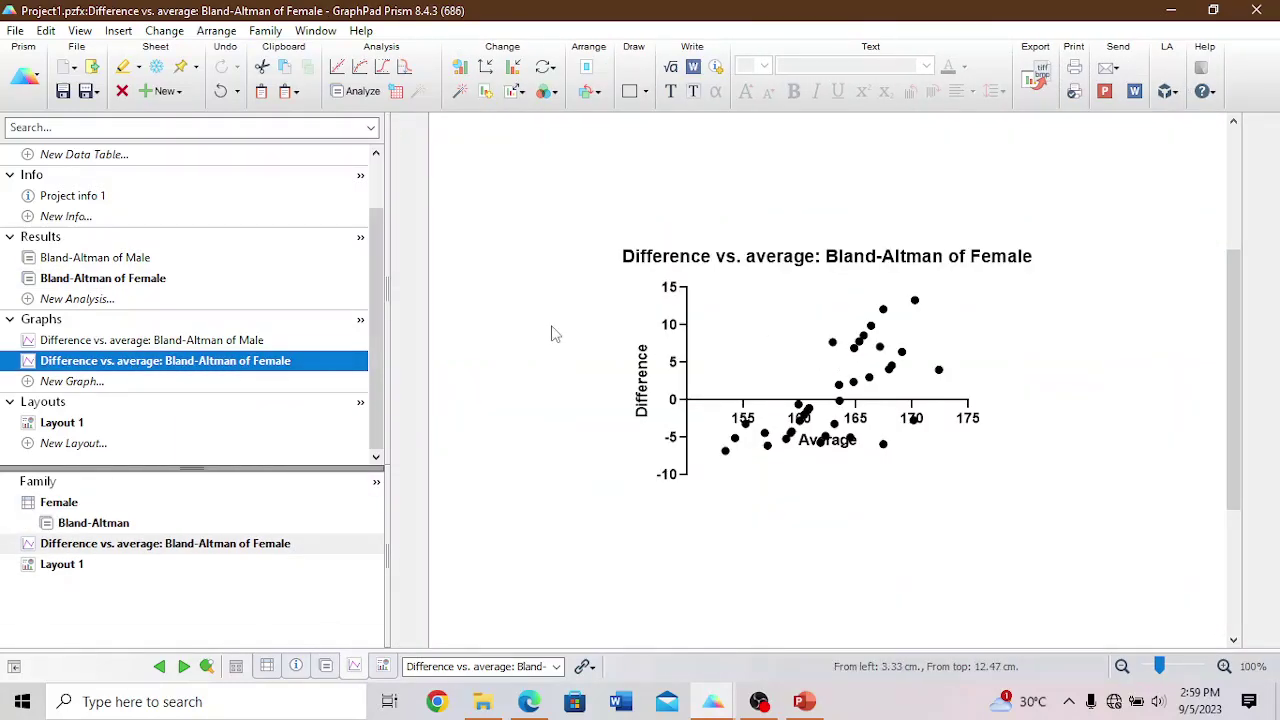
pyautogui.click(238, 344)
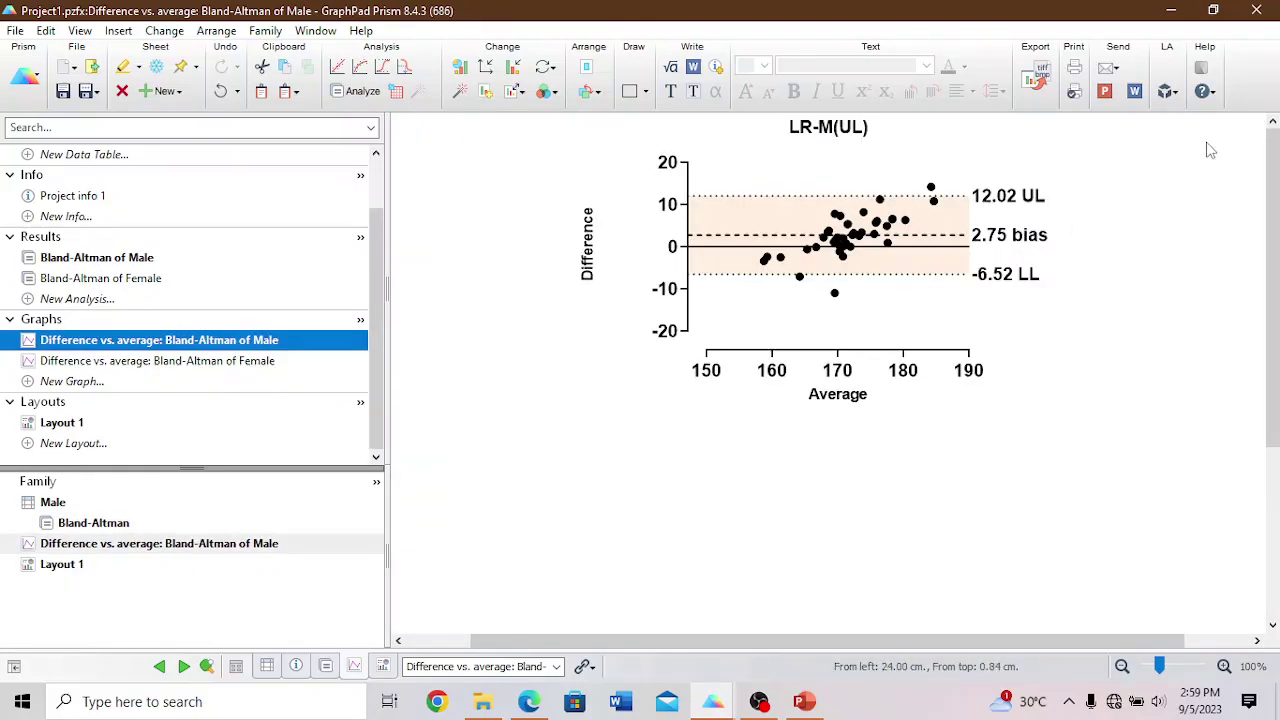
pyautogui.click(236, 364)
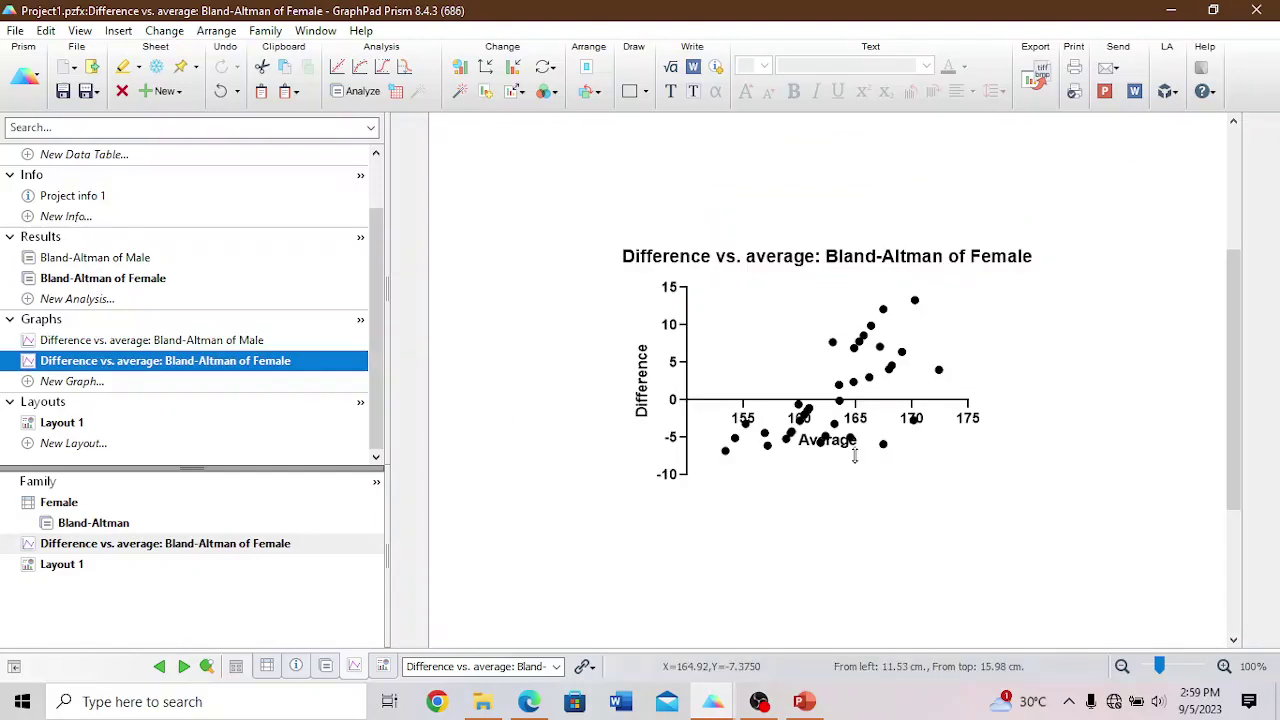
# - Set the Female graph's axis origin to Lower left, keeping the Auto (Wide) shape
pyautogui.doubleClick(855, 456)
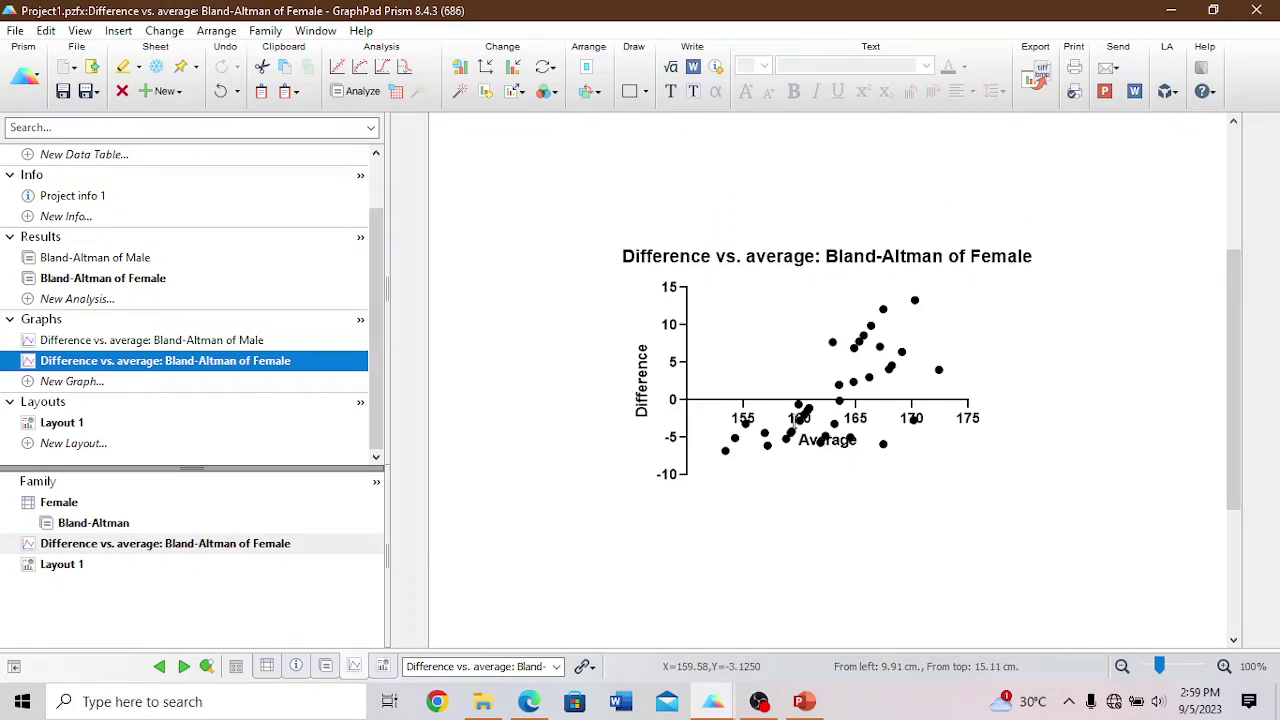
pyautogui.click(687, 376)
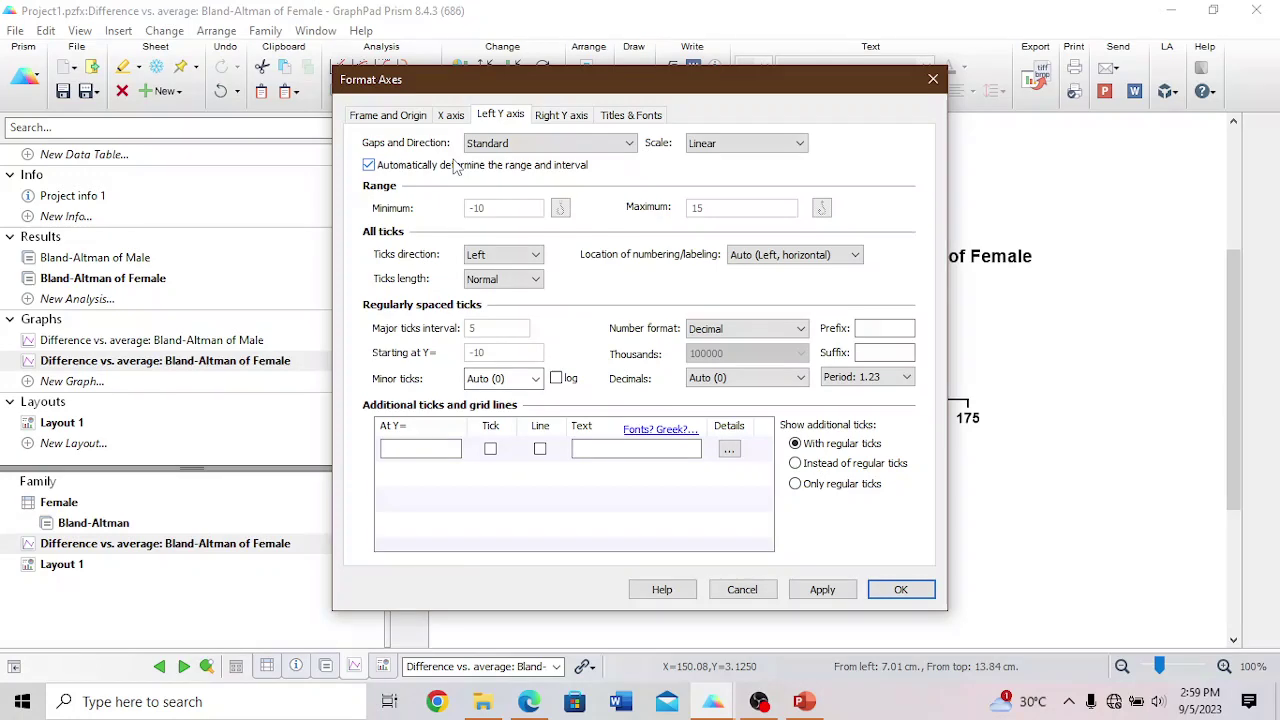
pyautogui.click(407, 118)
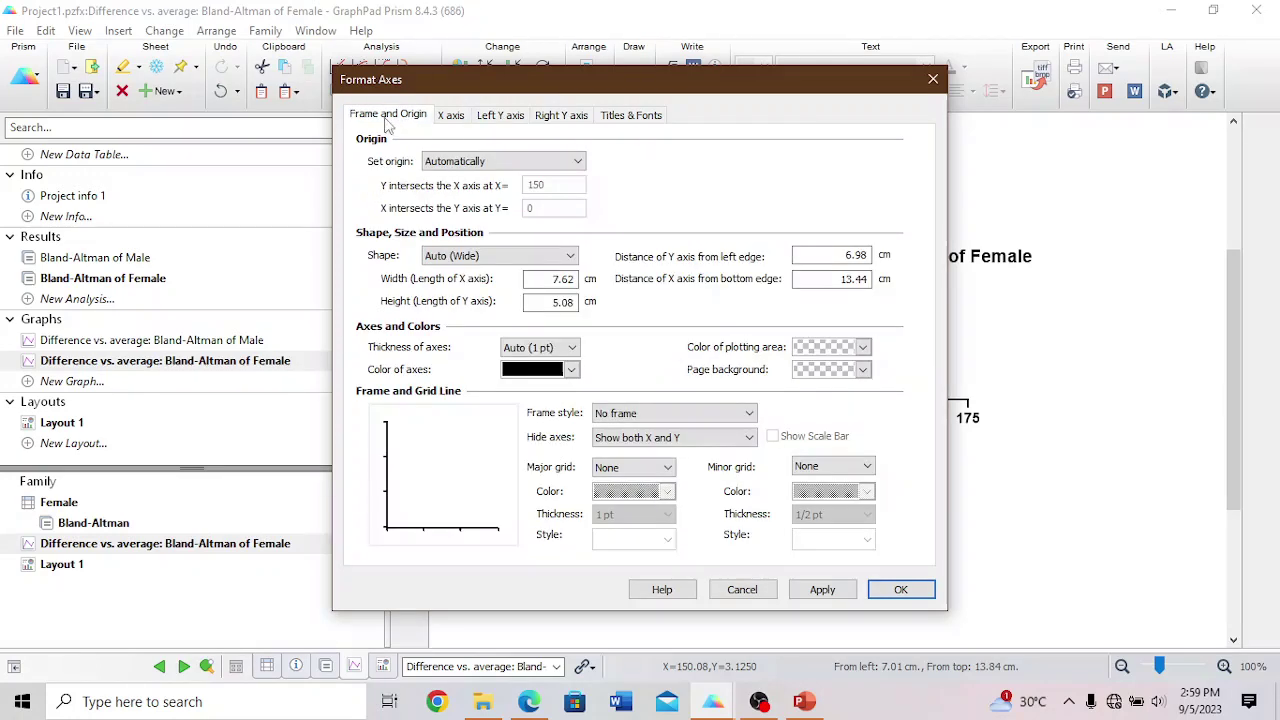
pyautogui.click(535, 162)
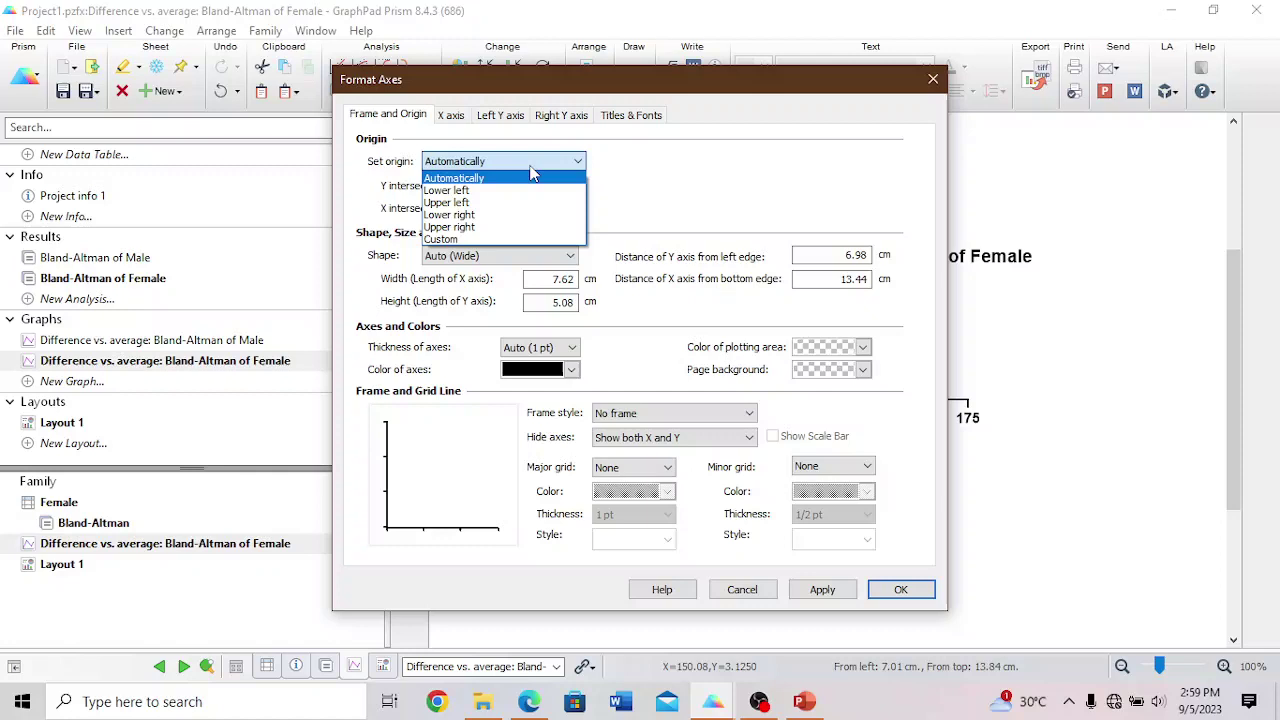
pyautogui.click(460, 191)
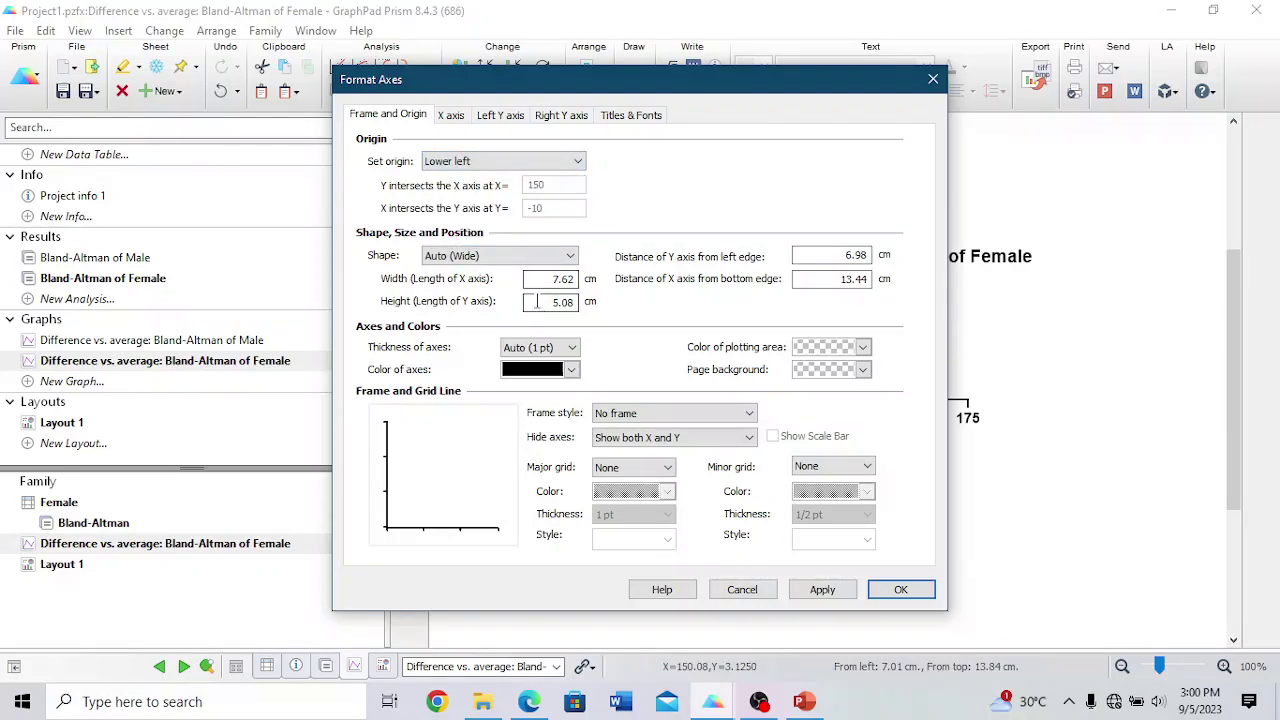
pyautogui.click(492, 258)
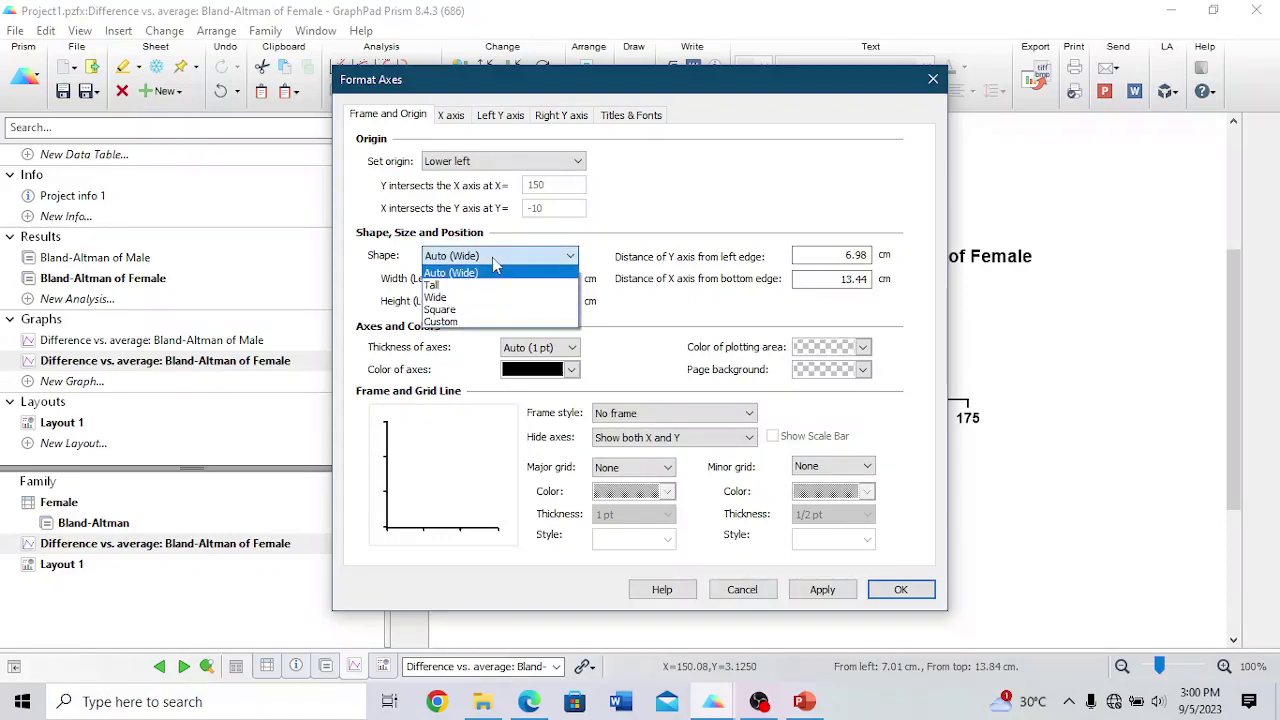
pyautogui.click(482, 274)
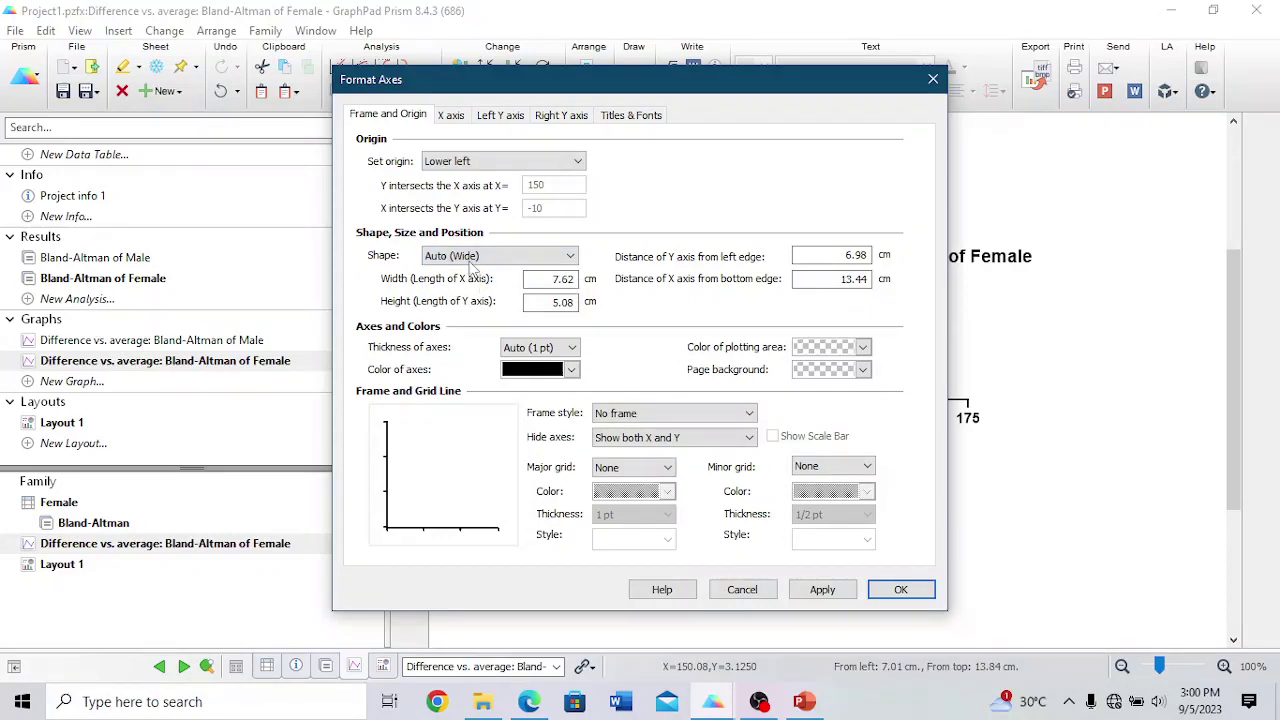
pyautogui.click(697, 420)
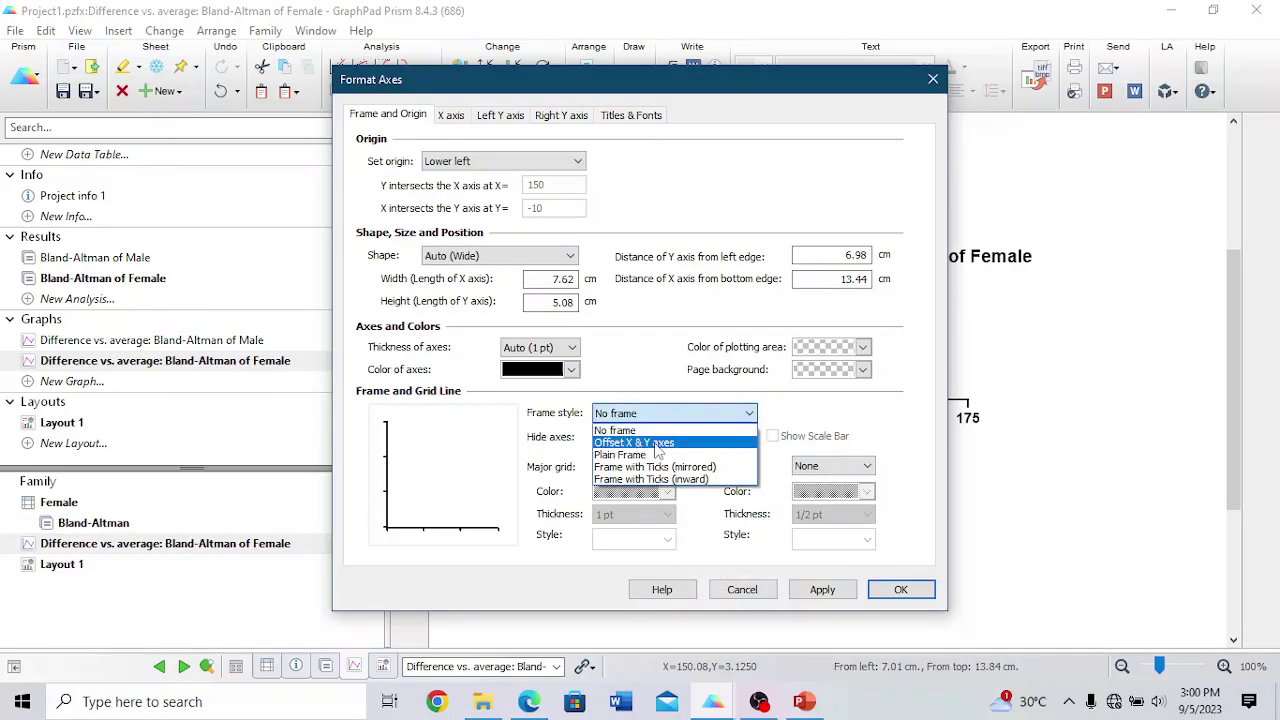
pyautogui.click(895, 588)
pyautogui.click(903, 590)
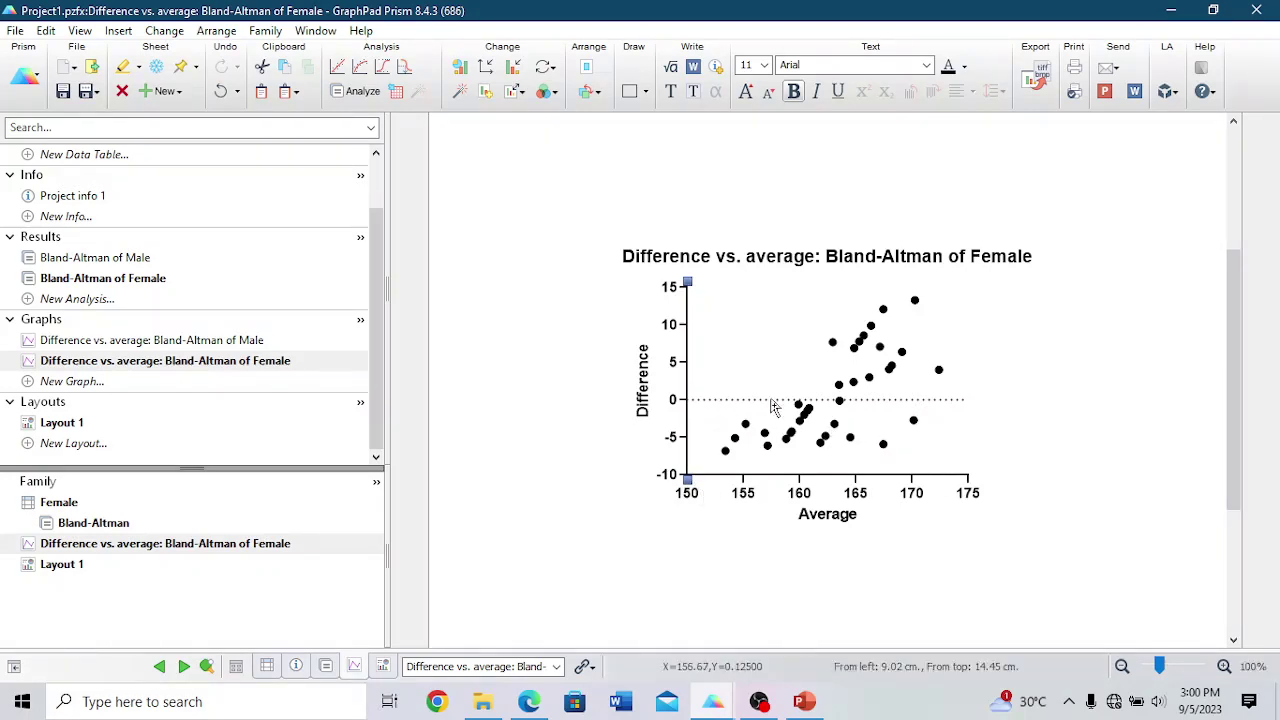
# - Change the Female graph's frame style to Offset X & Y axes
pyautogui.doubleClick(686, 362)
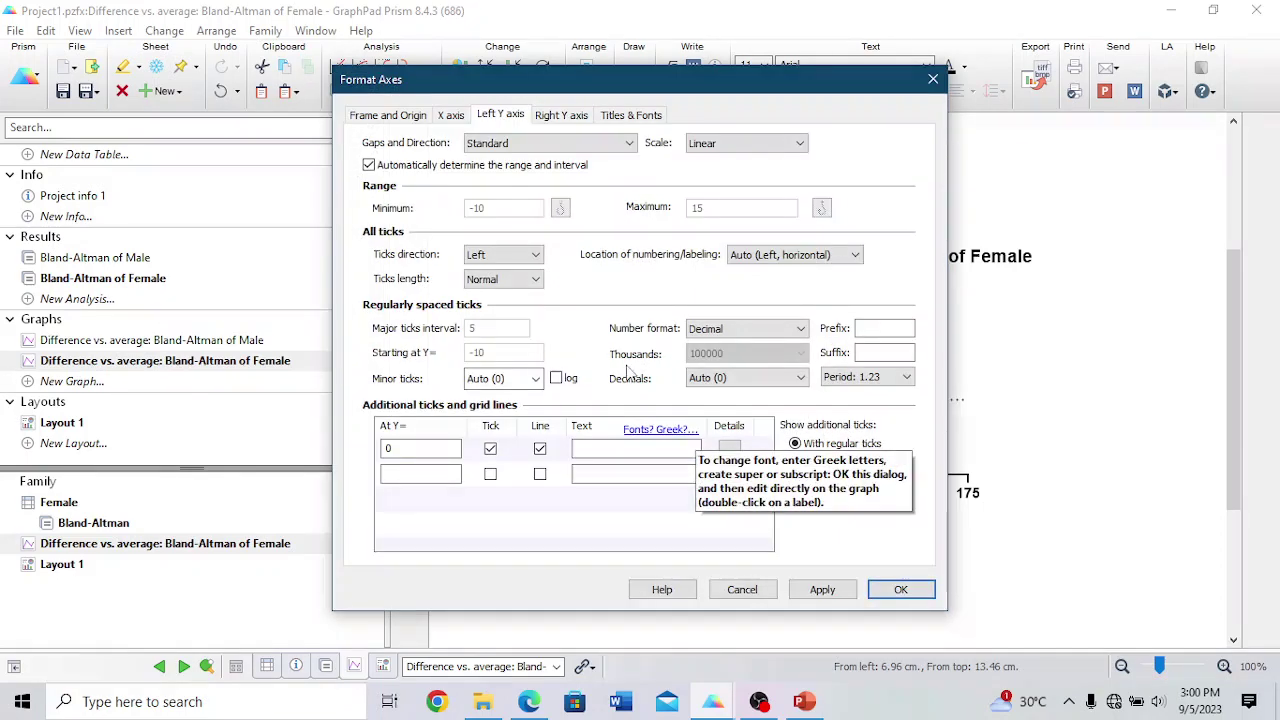
pyautogui.click(386, 116)
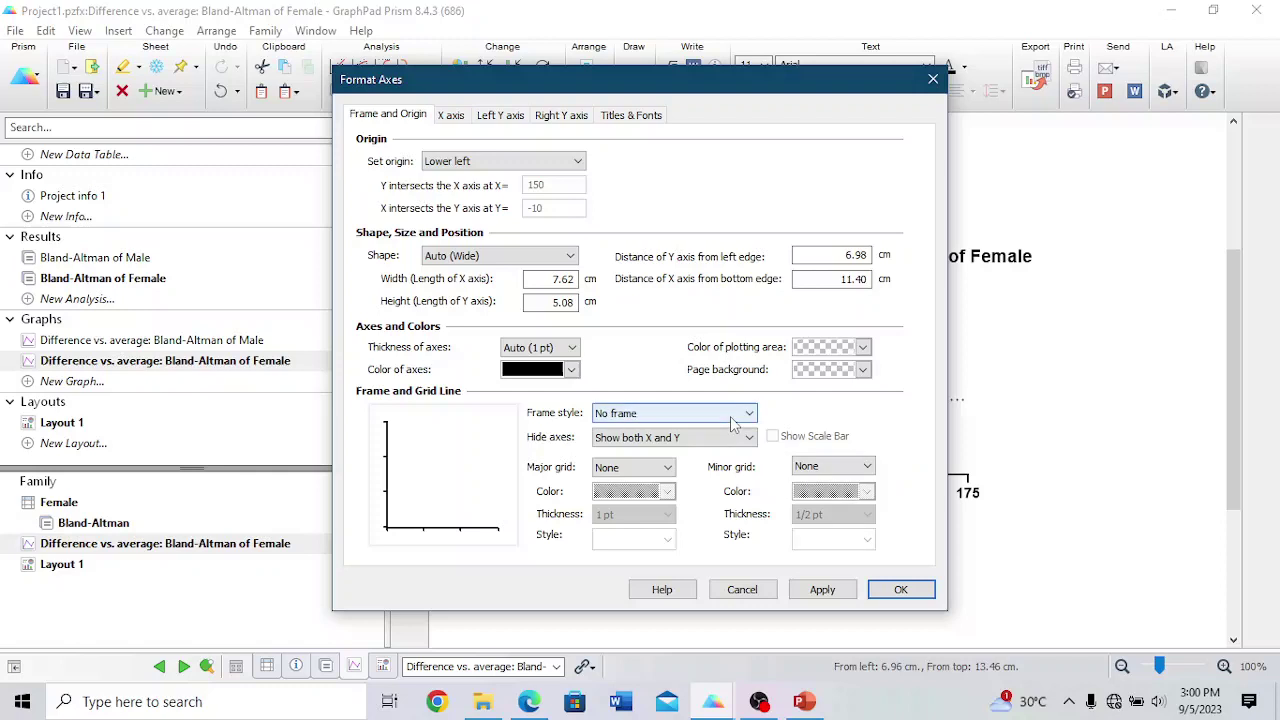
pyautogui.click(725, 414)
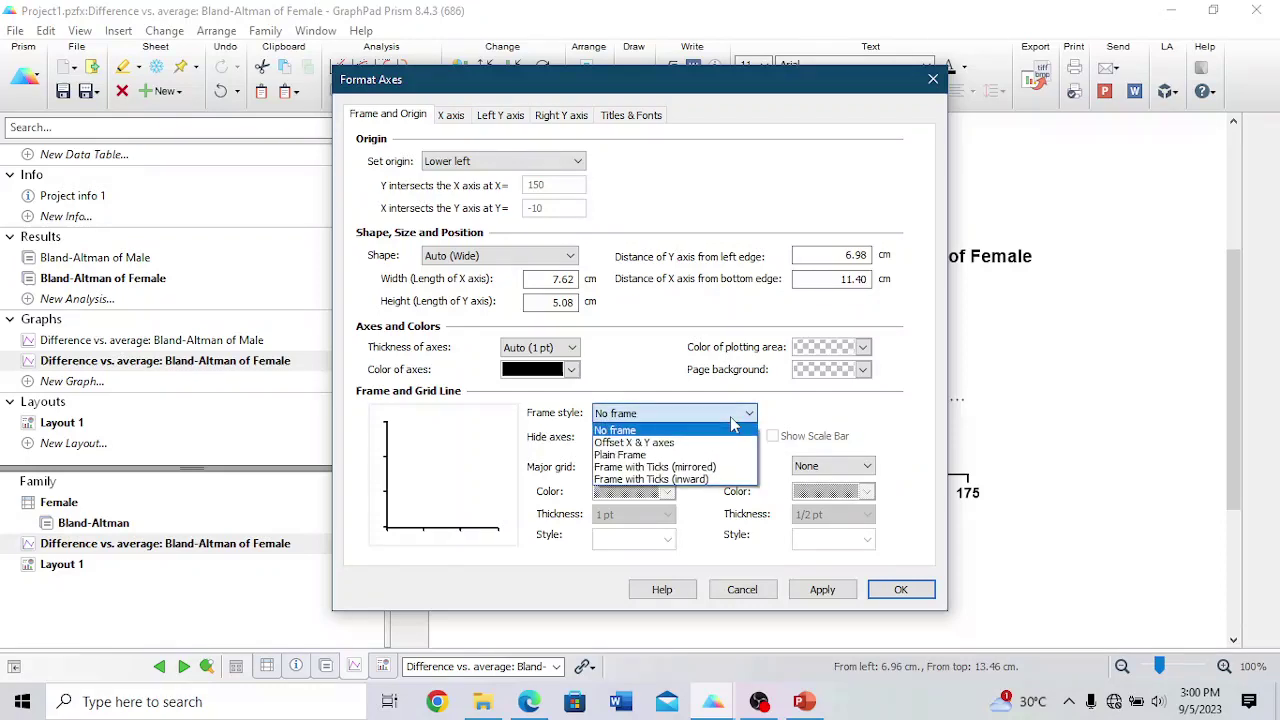
pyautogui.click(664, 445)
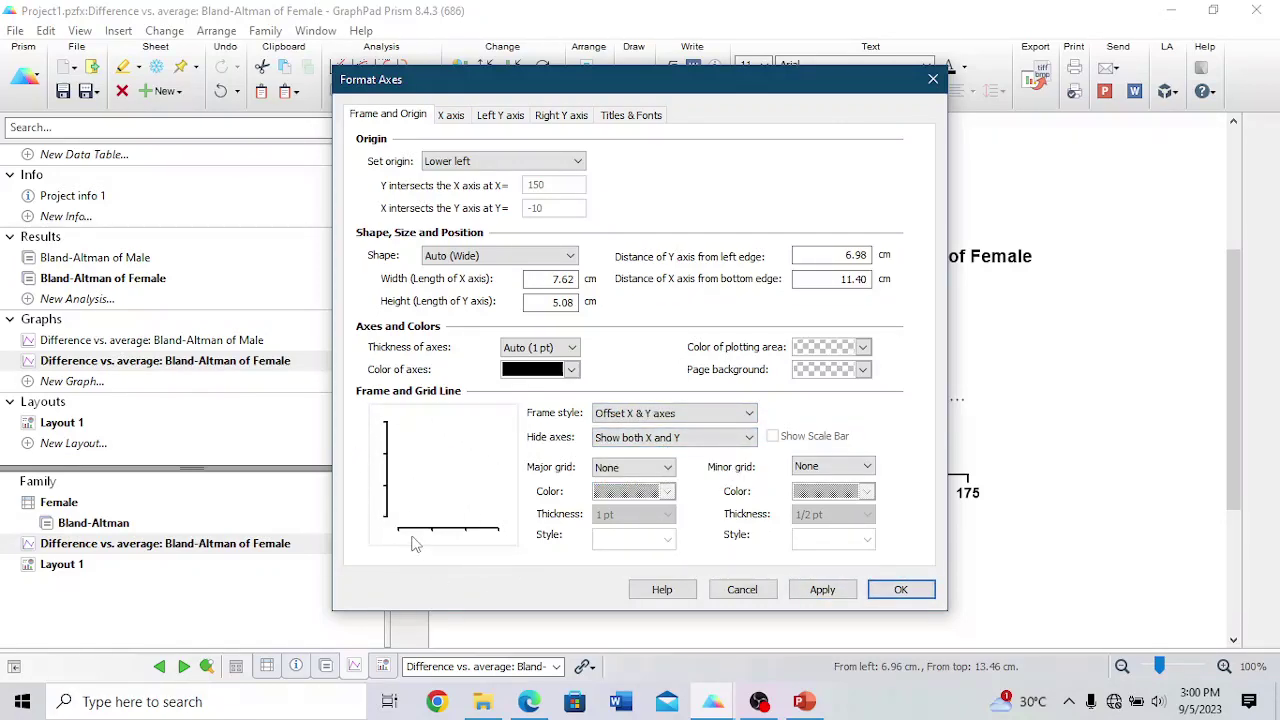
pyautogui.click(901, 593)
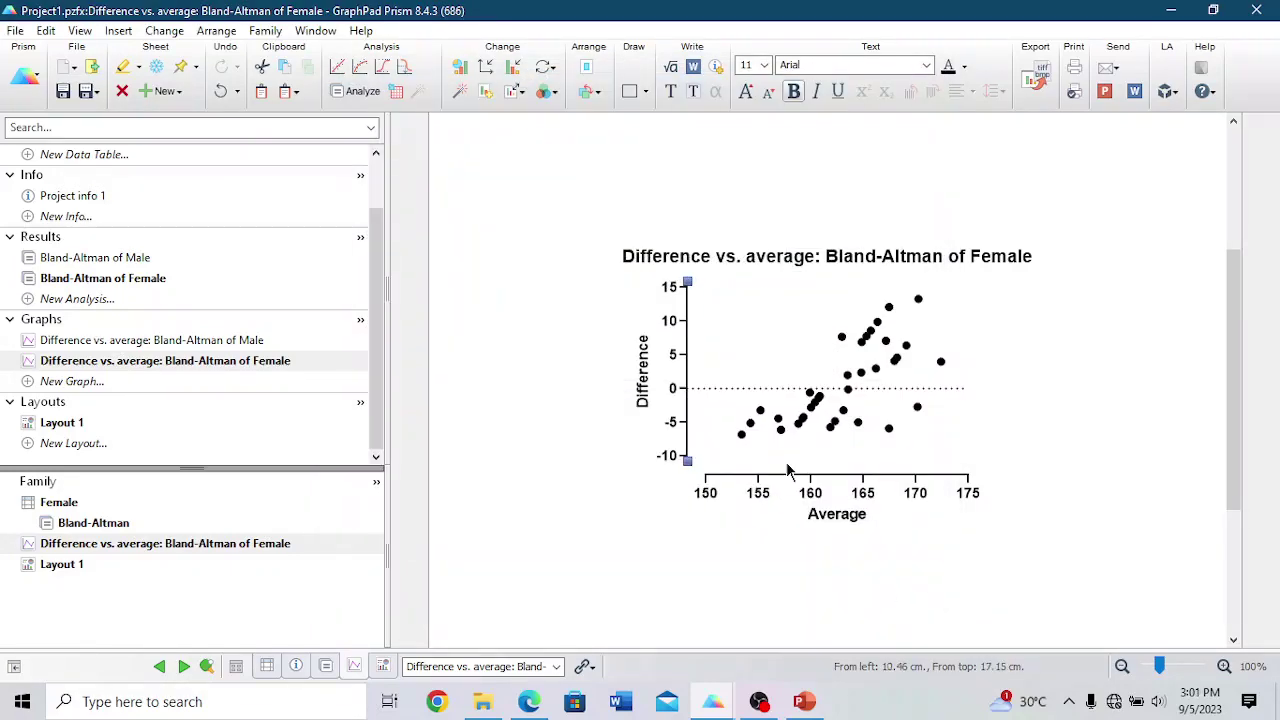
pyautogui.click(668, 520)
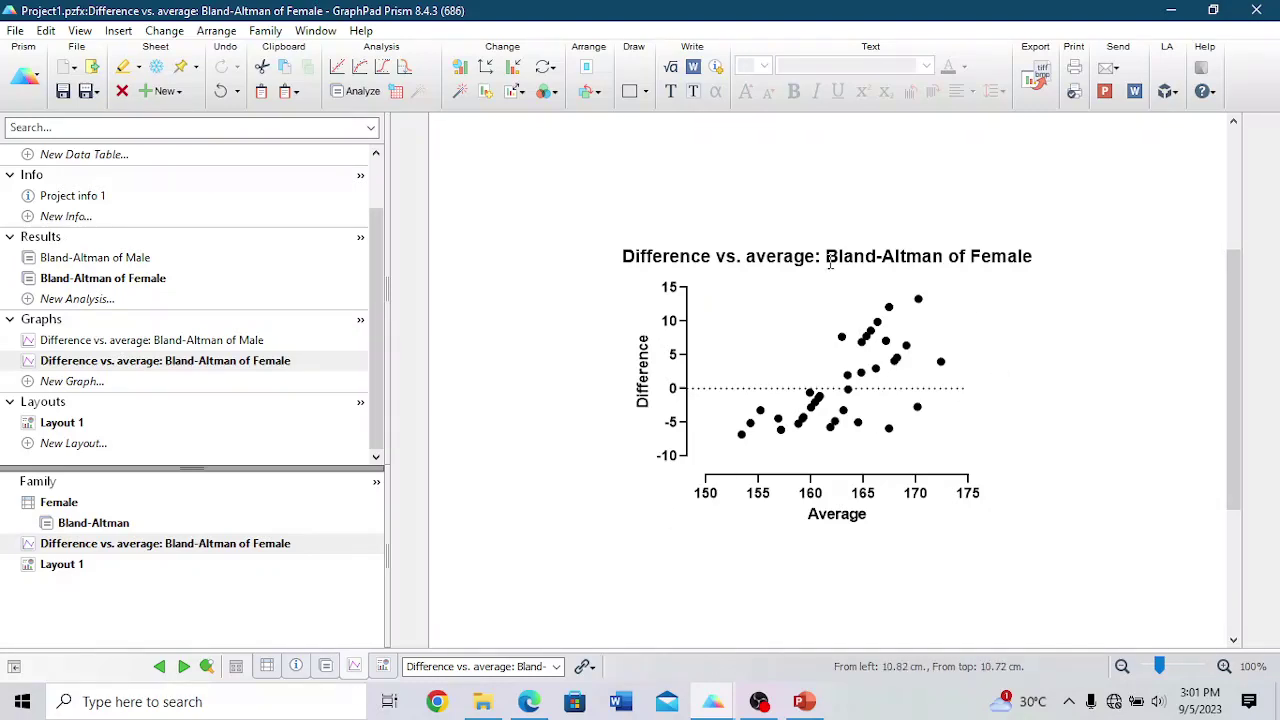
# - Add a grid line on the left Y axis at Y = 0.72 with the text "0.72 bias"
pyautogui.click(689, 356)
pyautogui.doubleClick(686, 352)
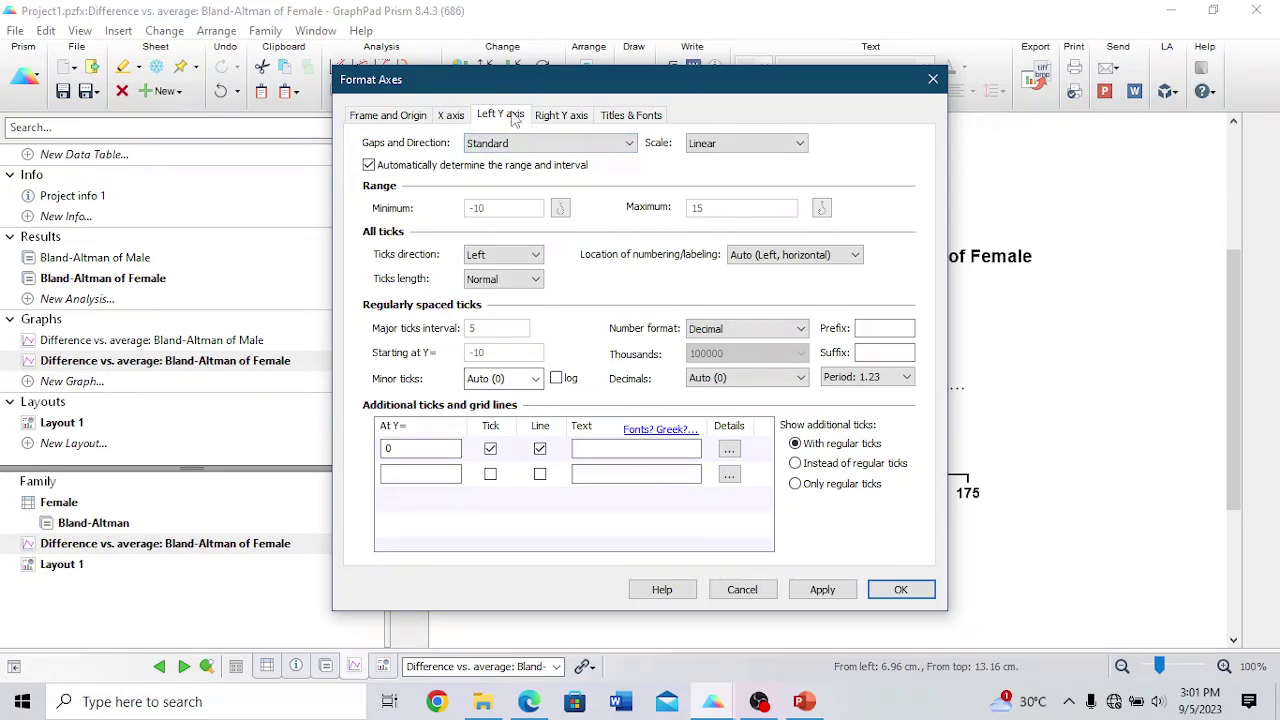
pyautogui.click(397, 476)
pyautogui.write('0.72')
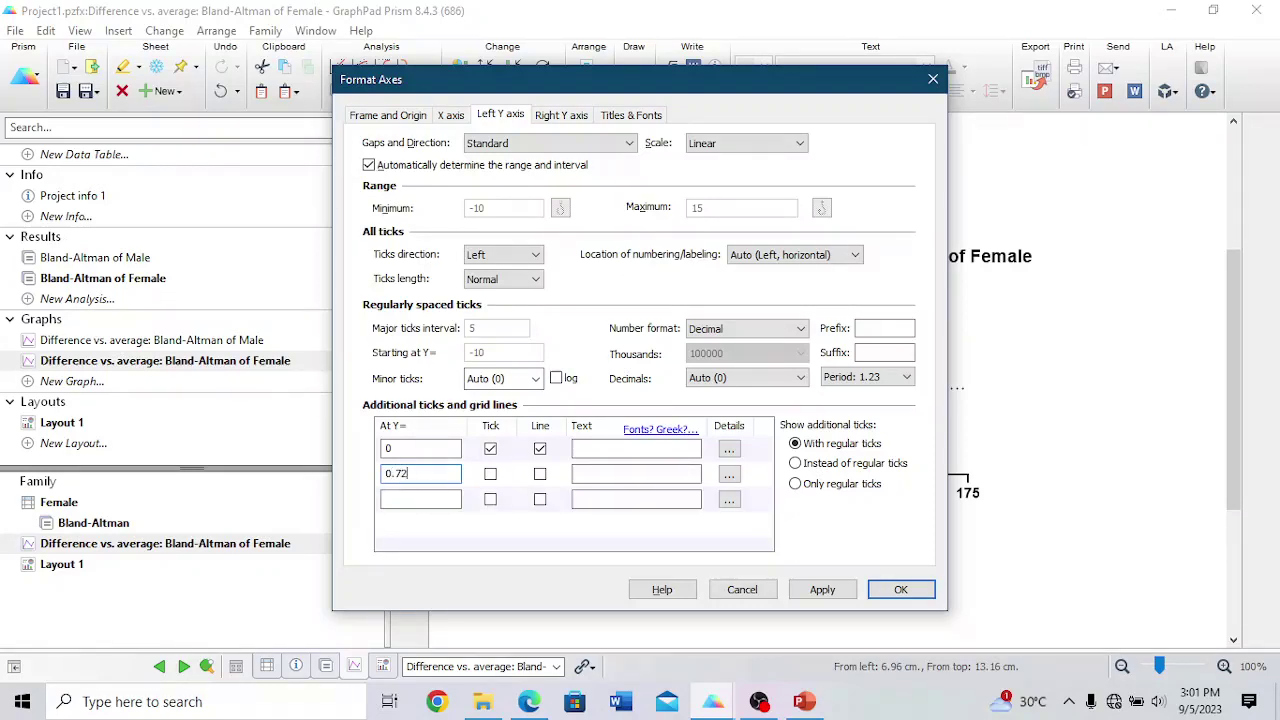
pyautogui.click(540, 475)
pyautogui.click(591, 473)
pyautogui.write('0.72')
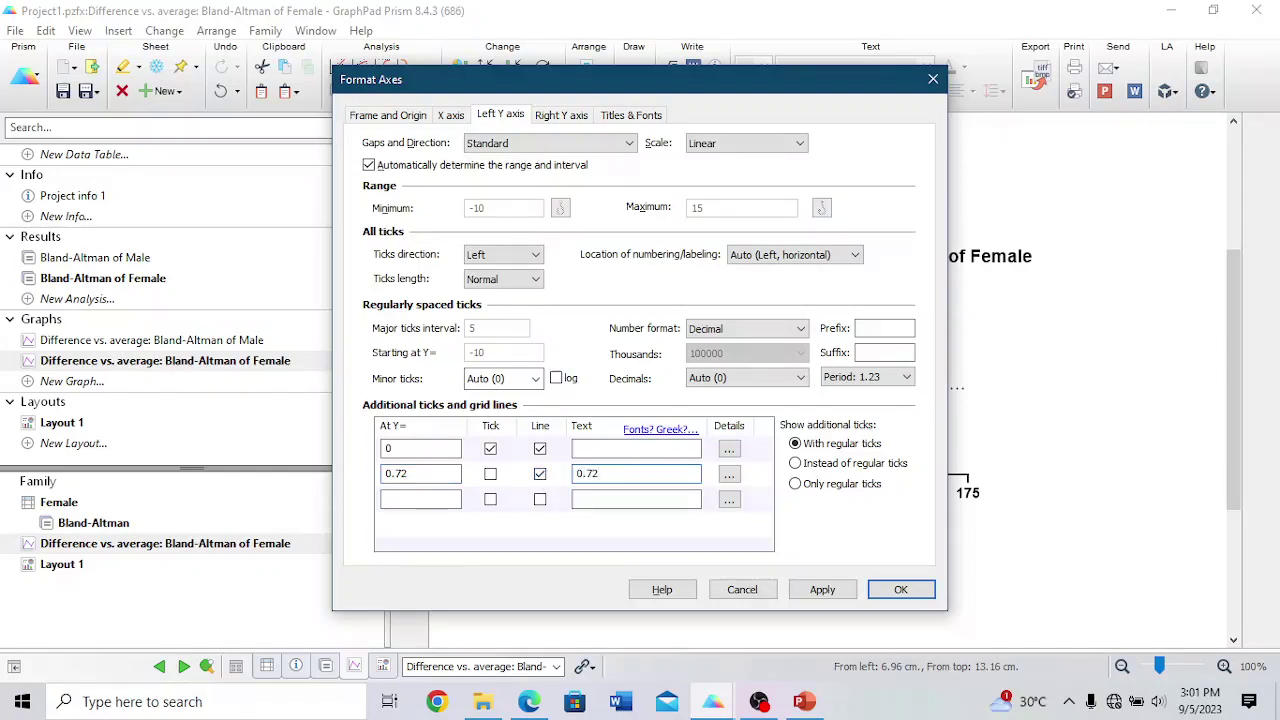
pyautogui.write(' bias')
pyautogui.click(620, 495)
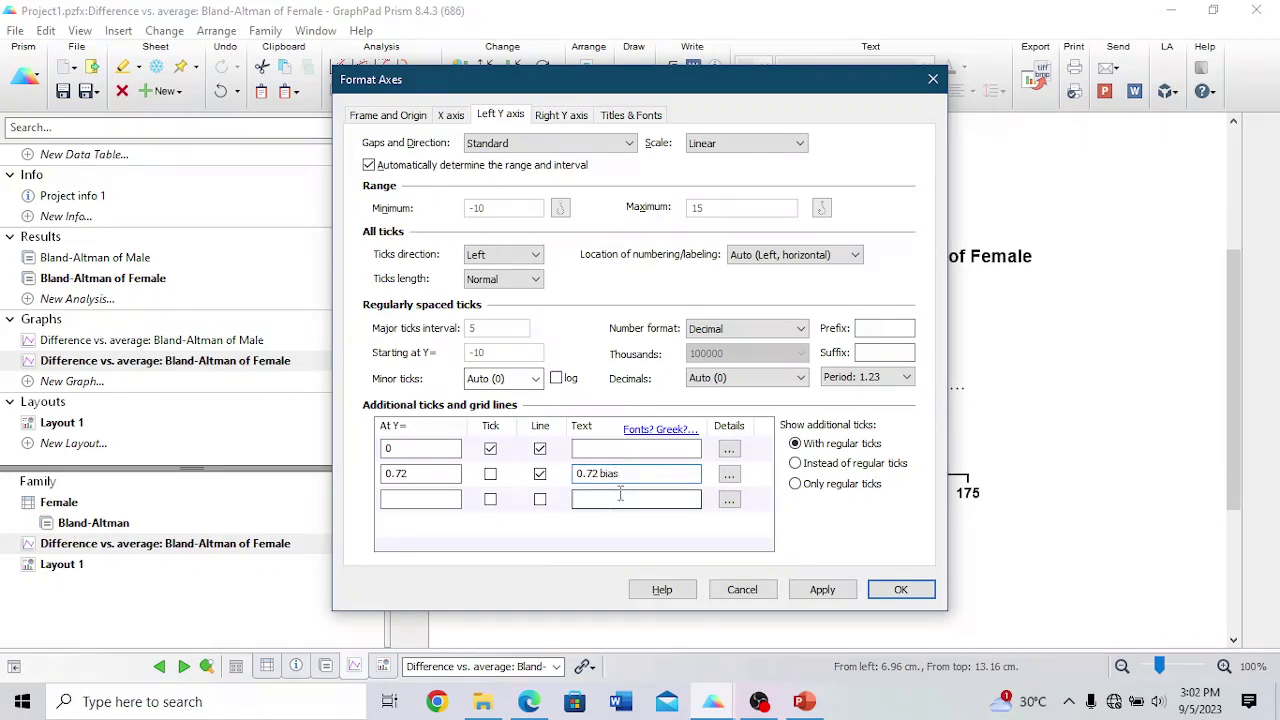
pyautogui.click(599, 473)
# - Add a lower-limit grid line at Y = -10.73 with the text "-10.73 LL"
pyautogui.click(448, 497)
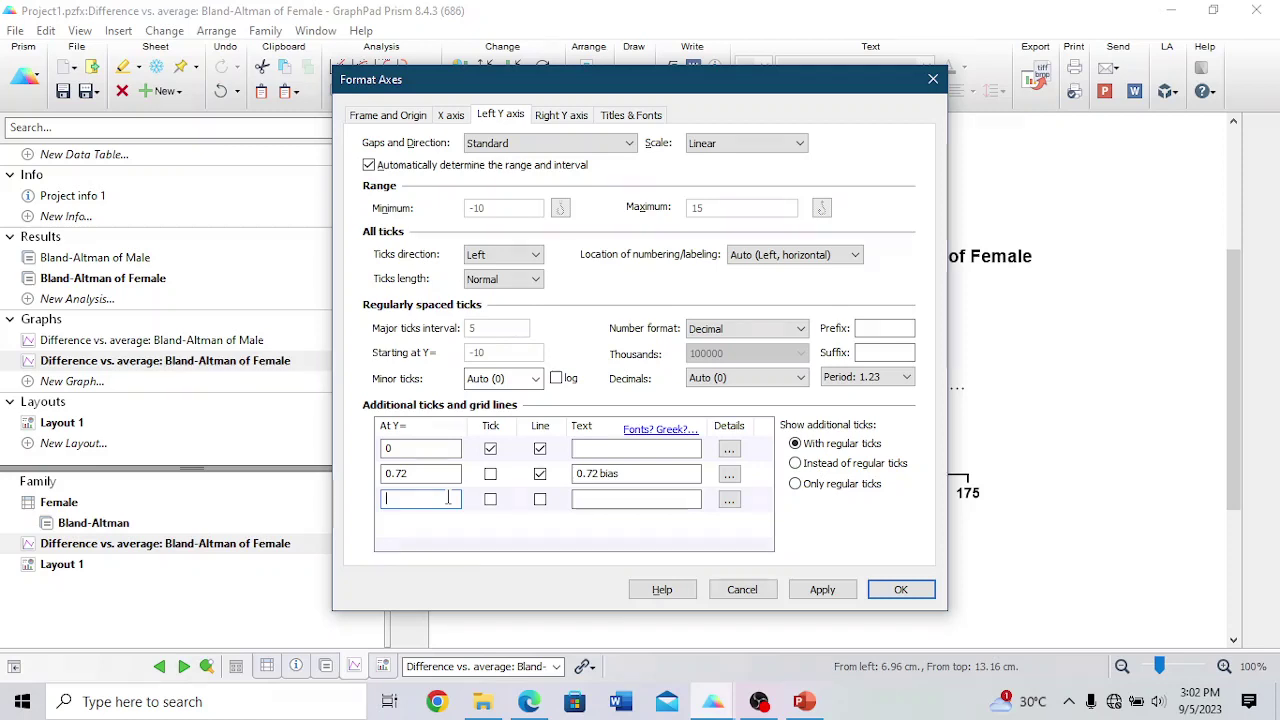
pyautogui.write('-10.')
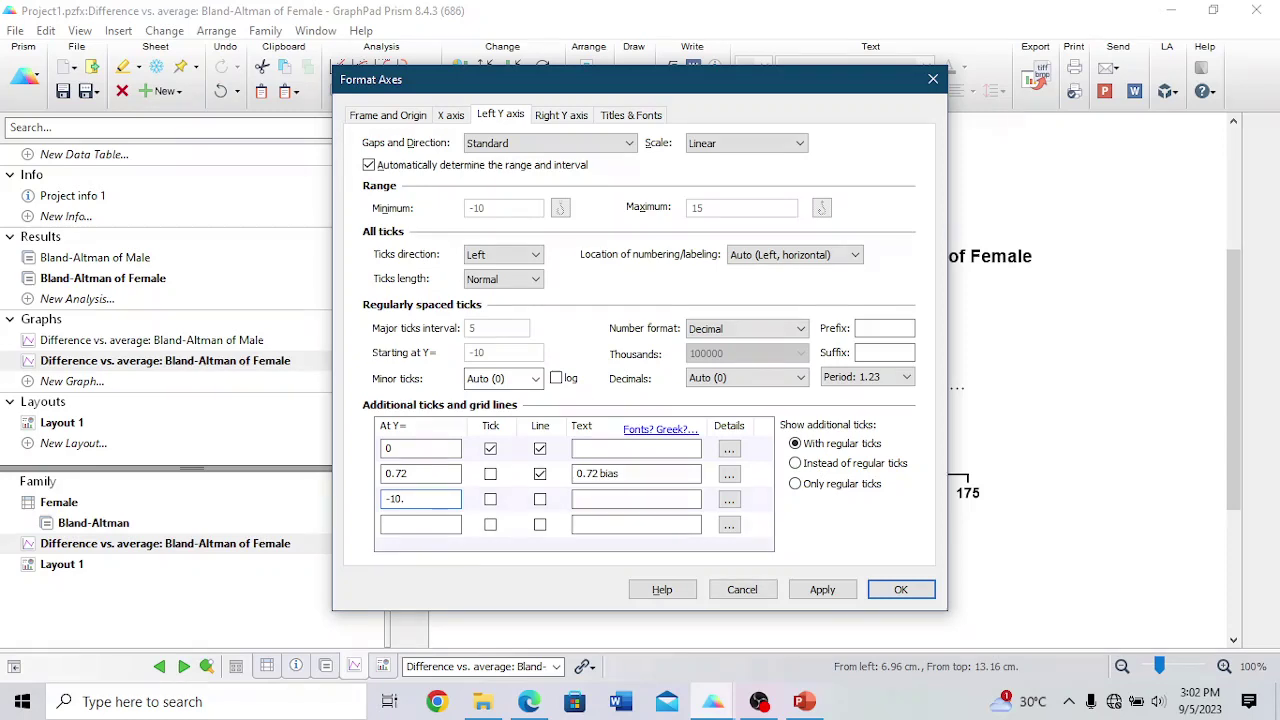
pyautogui.write('73')
pyautogui.click(541, 500)
pyautogui.click(605, 501)
pyautogui.write('-10.73 LL')
# - Add an upper-limit grid line at Y = 12.17 with the text "12.17 UL" and apply the left Y axis settings
pyautogui.click(440, 523)
pyautogui.write('12')
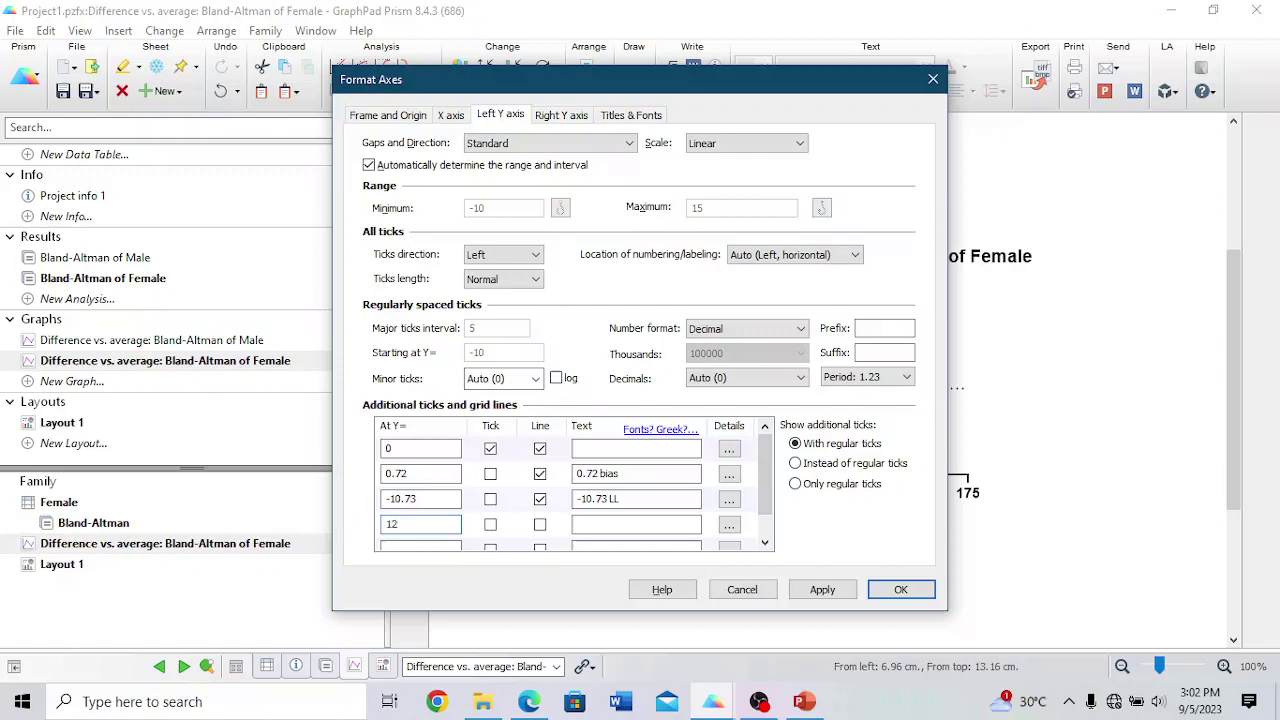
pyautogui.write('.17')
pyautogui.click(540, 524)
pyautogui.click(585, 526)
pyautogui.write('12.17')
pyautogui.click(822, 591)
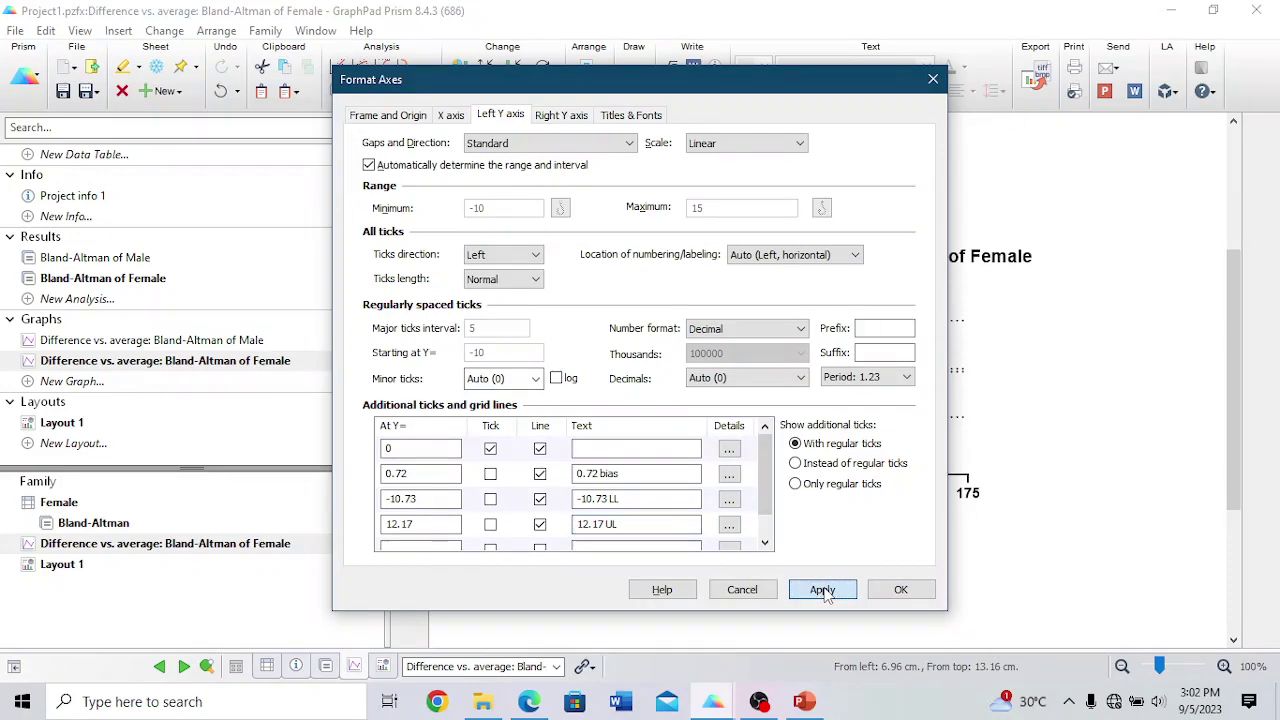
pyautogui.click(903, 590)
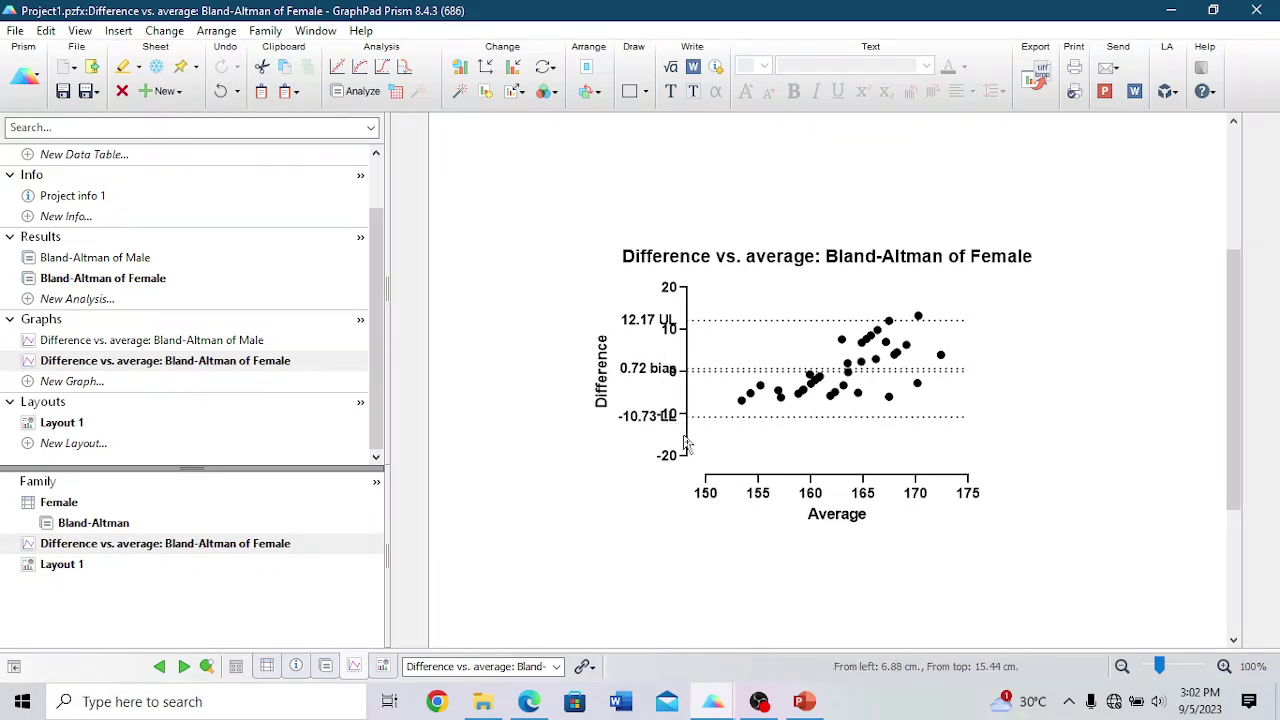
# - Referring to the Male graph, set the Female graph's 12.17 UL text location to Right, horizontal with an 8 cm offset
pyautogui.click(195, 340)
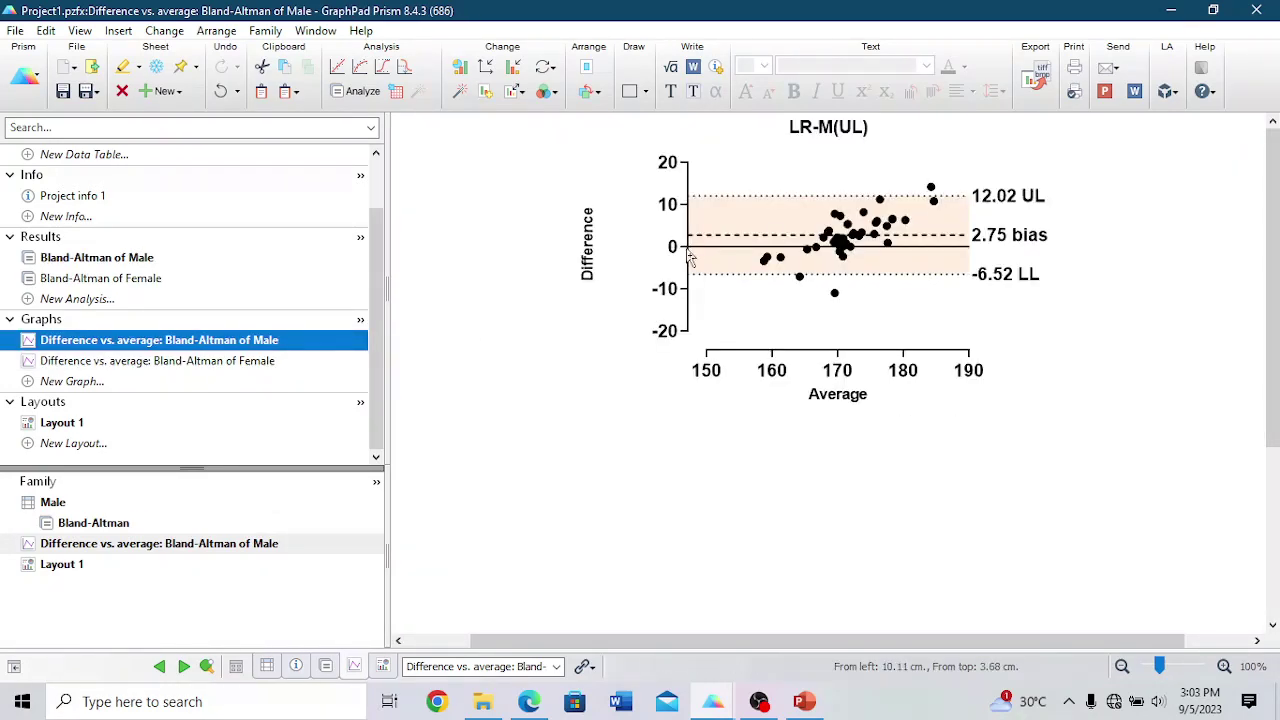
pyautogui.click(258, 362)
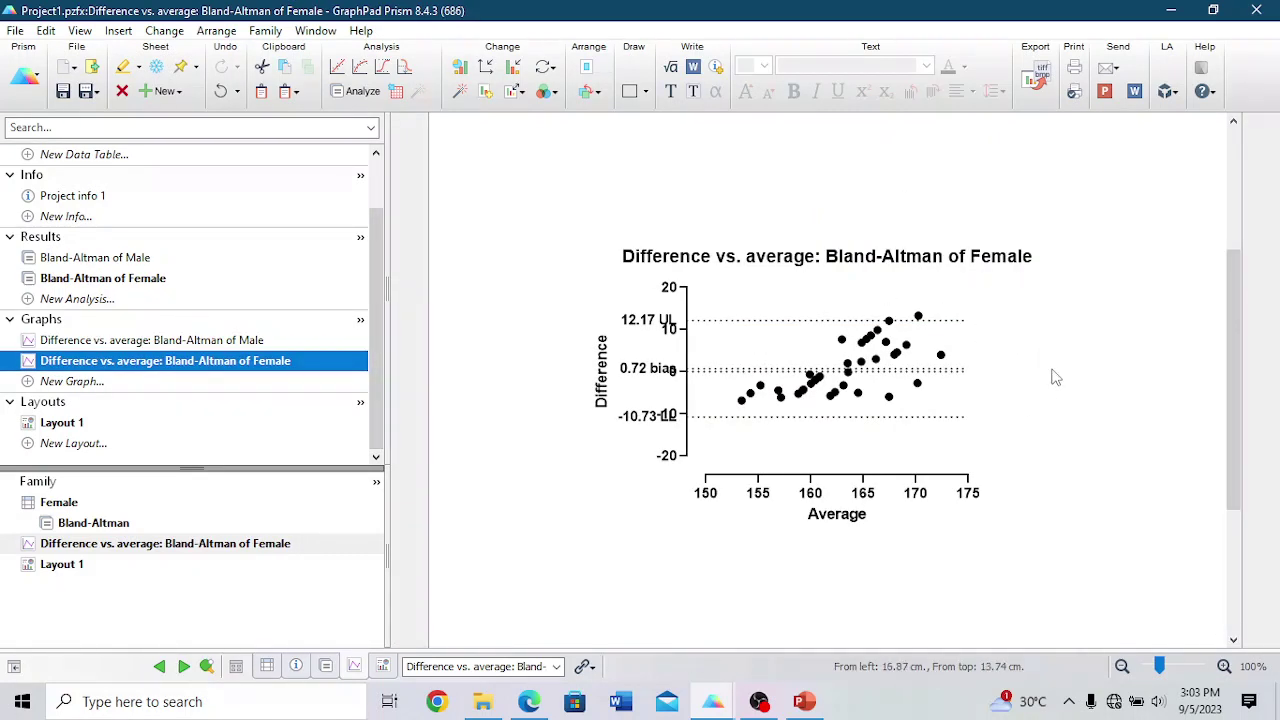
pyautogui.rightClick(984, 331)
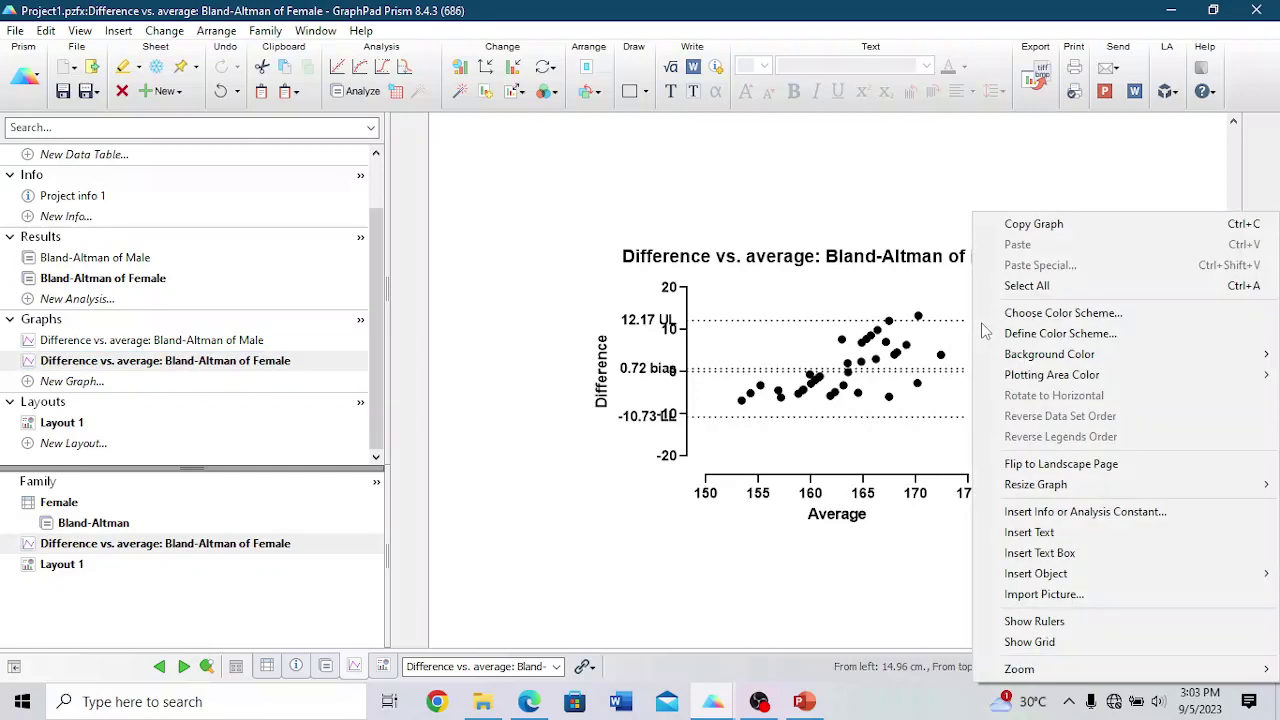
pyautogui.click(952, 296)
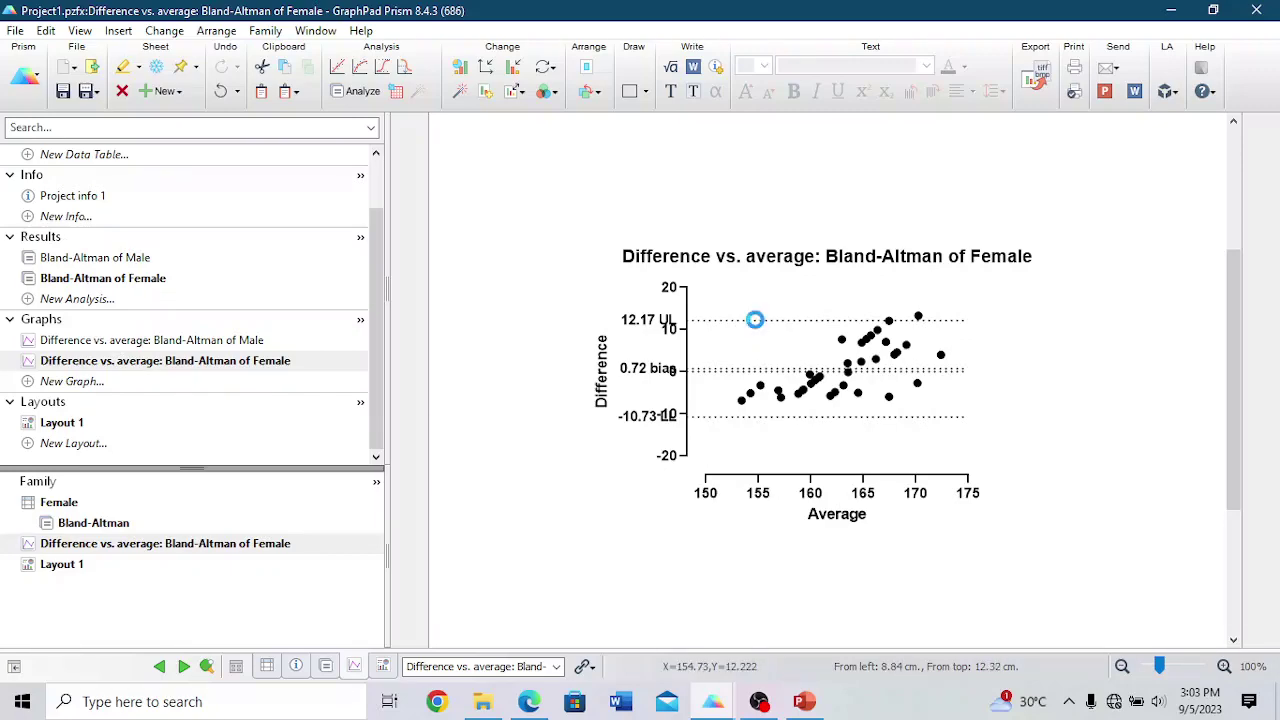
pyautogui.doubleClick(758, 322)
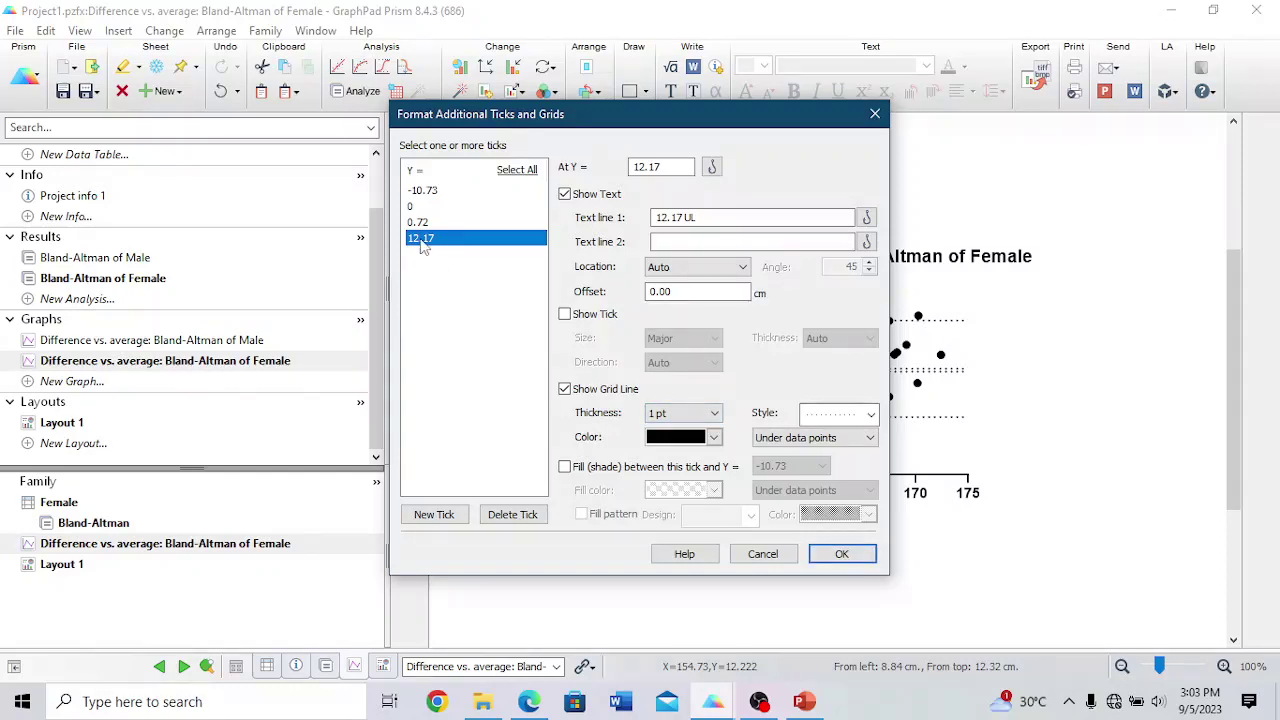
pyautogui.click(715, 274)
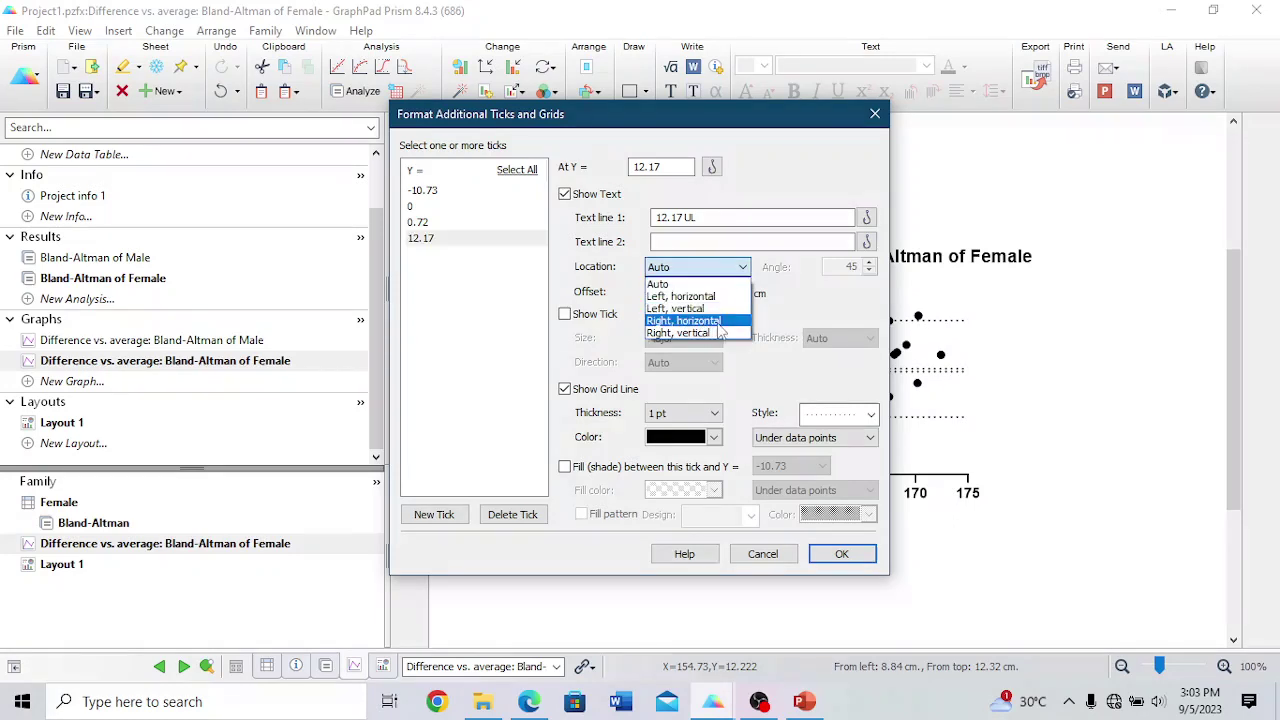
pyautogui.click(683, 322)
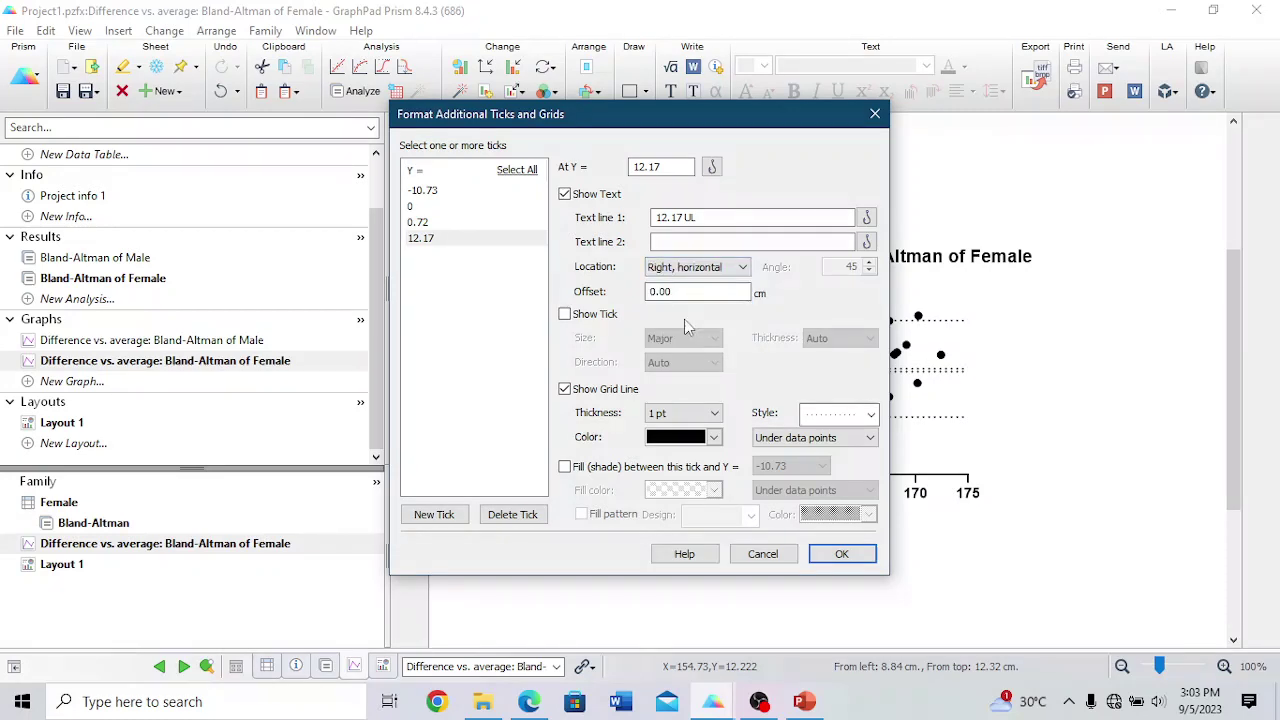
pyautogui.click(666, 291)
pyautogui.doubleClick(667, 290)
pyautogui.write('8')
pyautogui.click(432, 240)
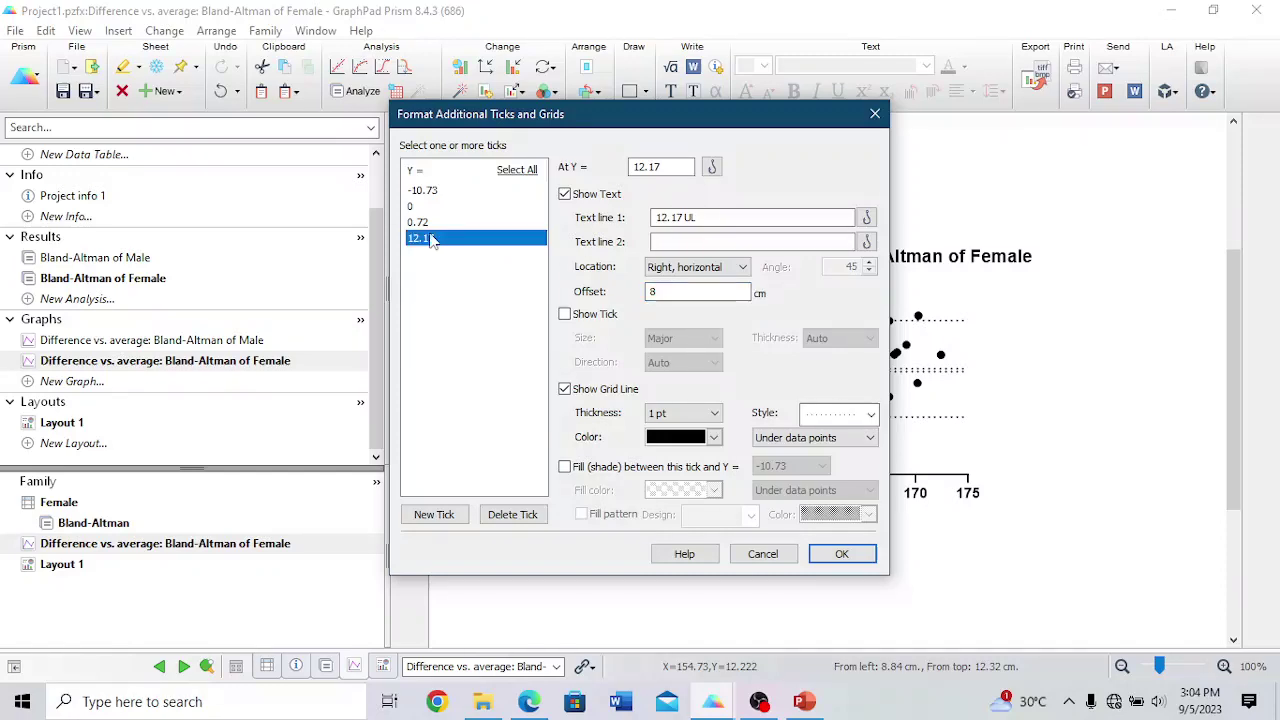
# - Set the 0.72 bias text location to Right, horizontal with an 8 cm offset
pyautogui.click(420, 222)
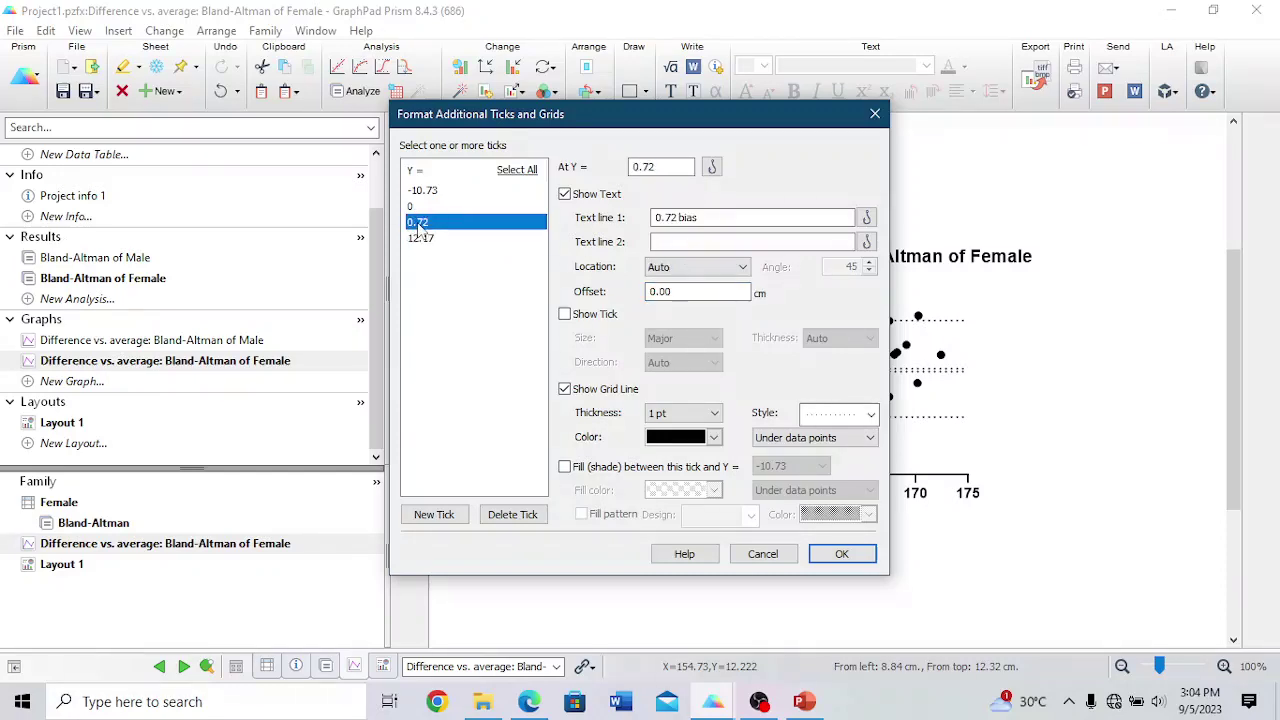
pyautogui.click(695, 267)
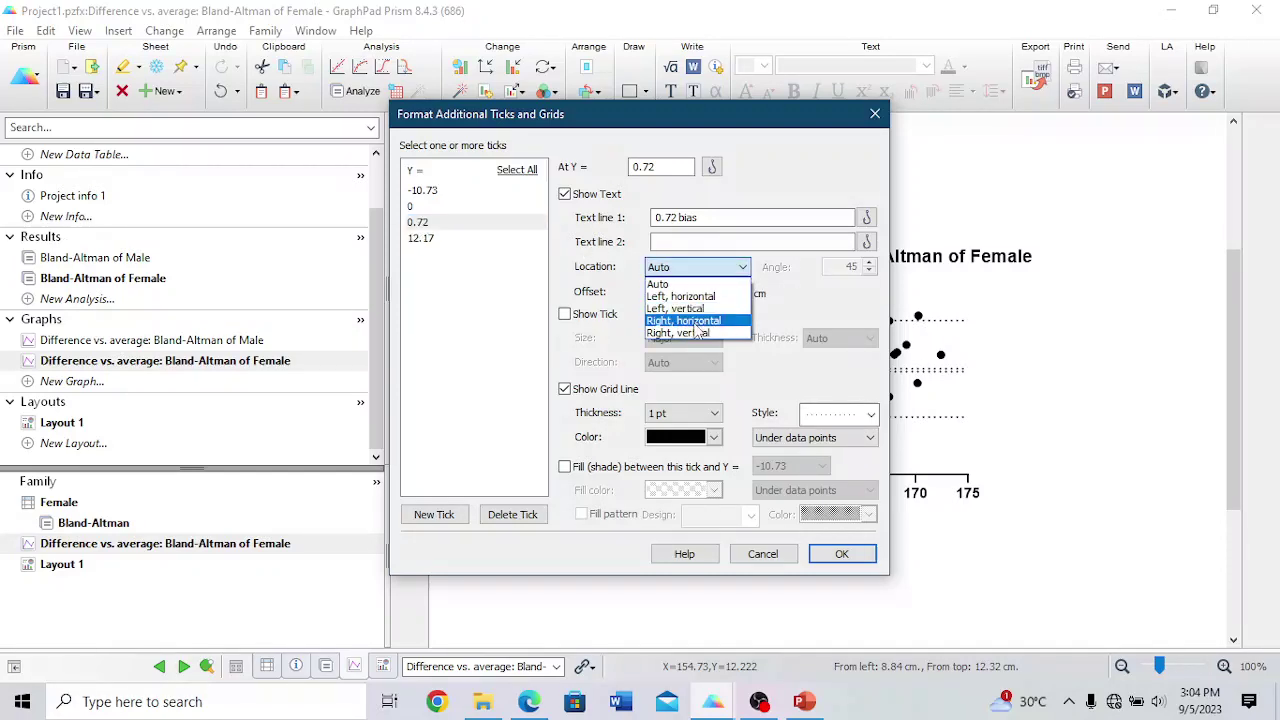
pyautogui.click(690, 320)
pyautogui.click(665, 291)
pyautogui.doubleClick(668, 292)
pyautogui.write('8')
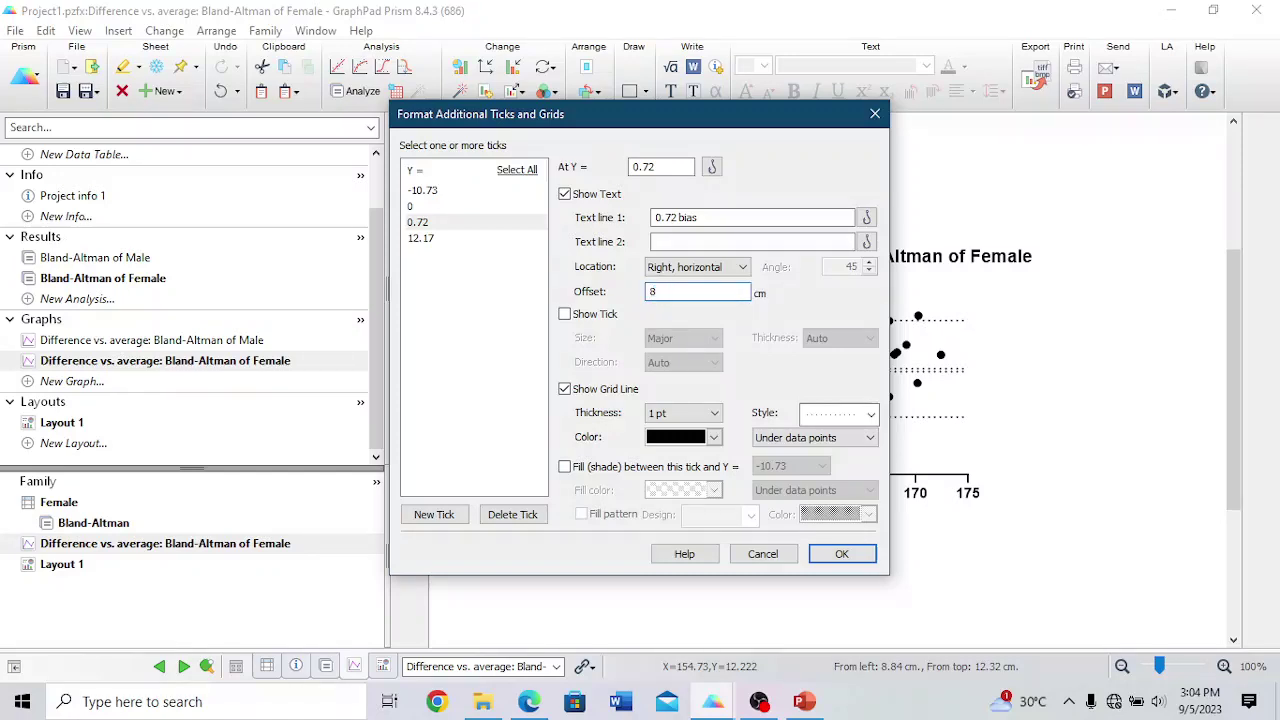
# - Set the -10.73 LL text location to Right, horizontal with an 8 cm offset and apply the tick settings
pyautogui.click(418, 207)
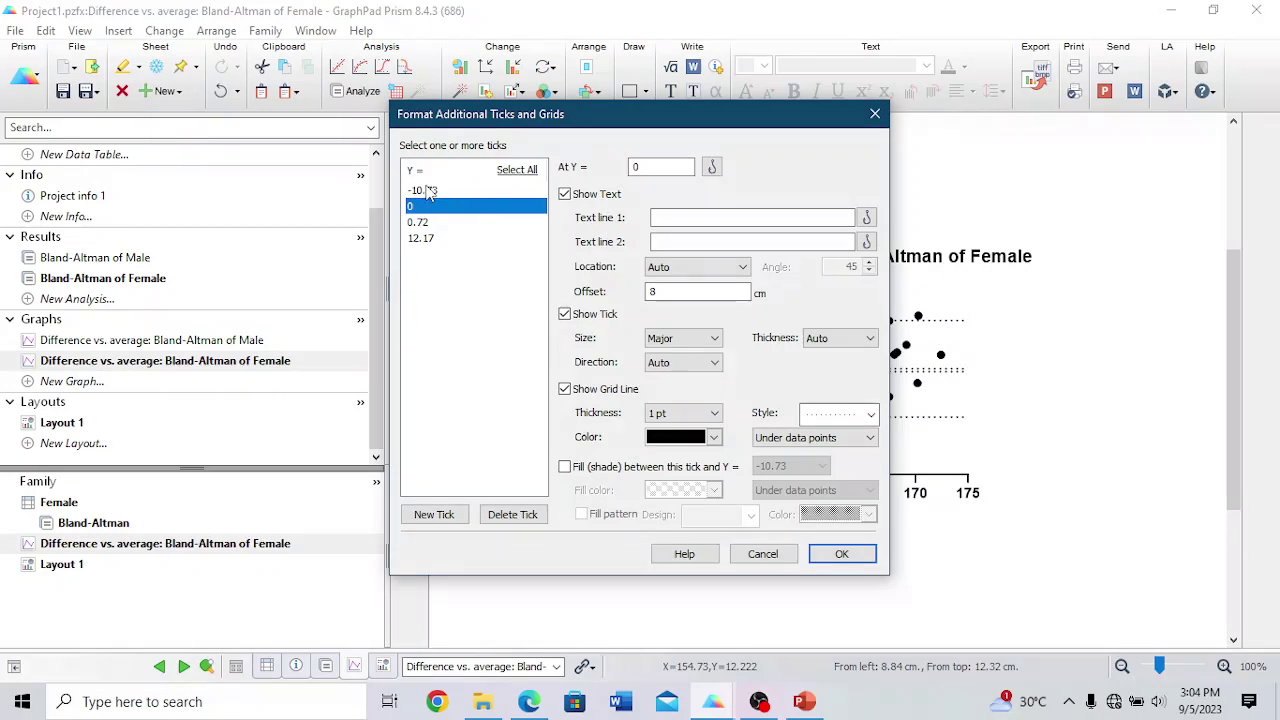
pyautogui.click(427, 191)
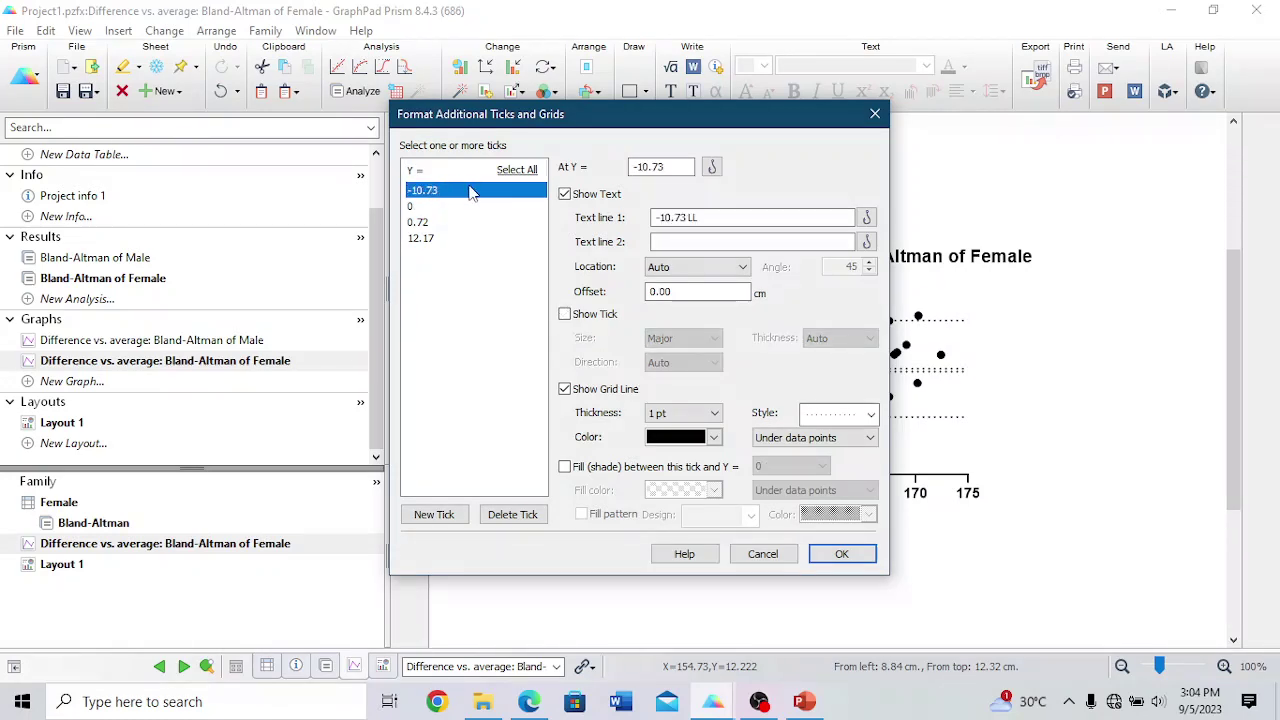
pyautogui.click(697, 268)
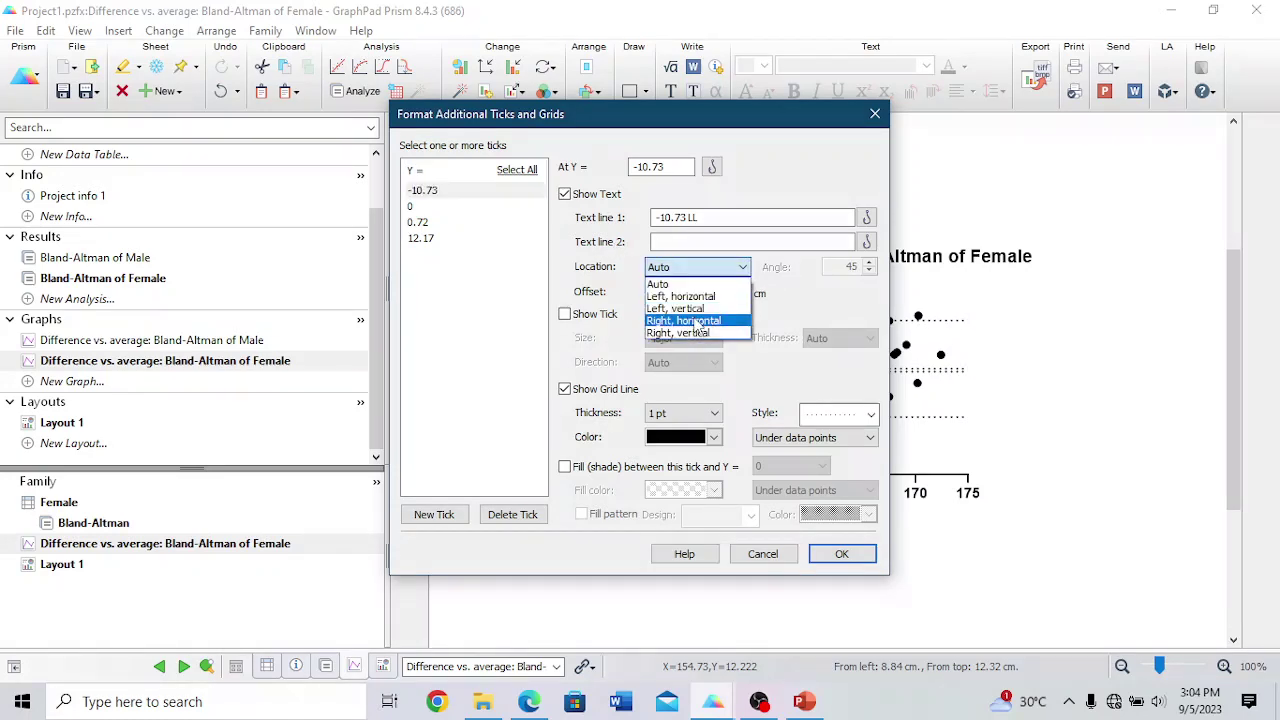
pyautogui.click(697, 321)
pyautogui.doubleClick(662, 291)
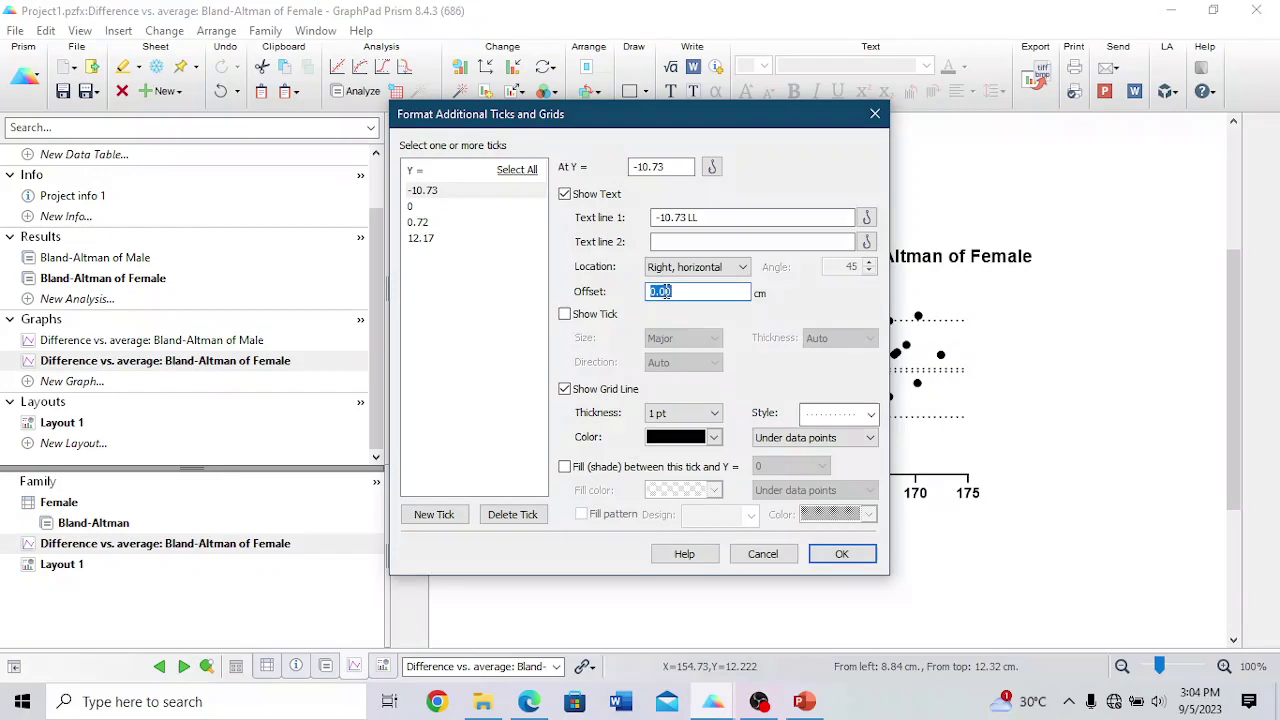
pyautogui.write('8')
pyautogui.click(849, 558)
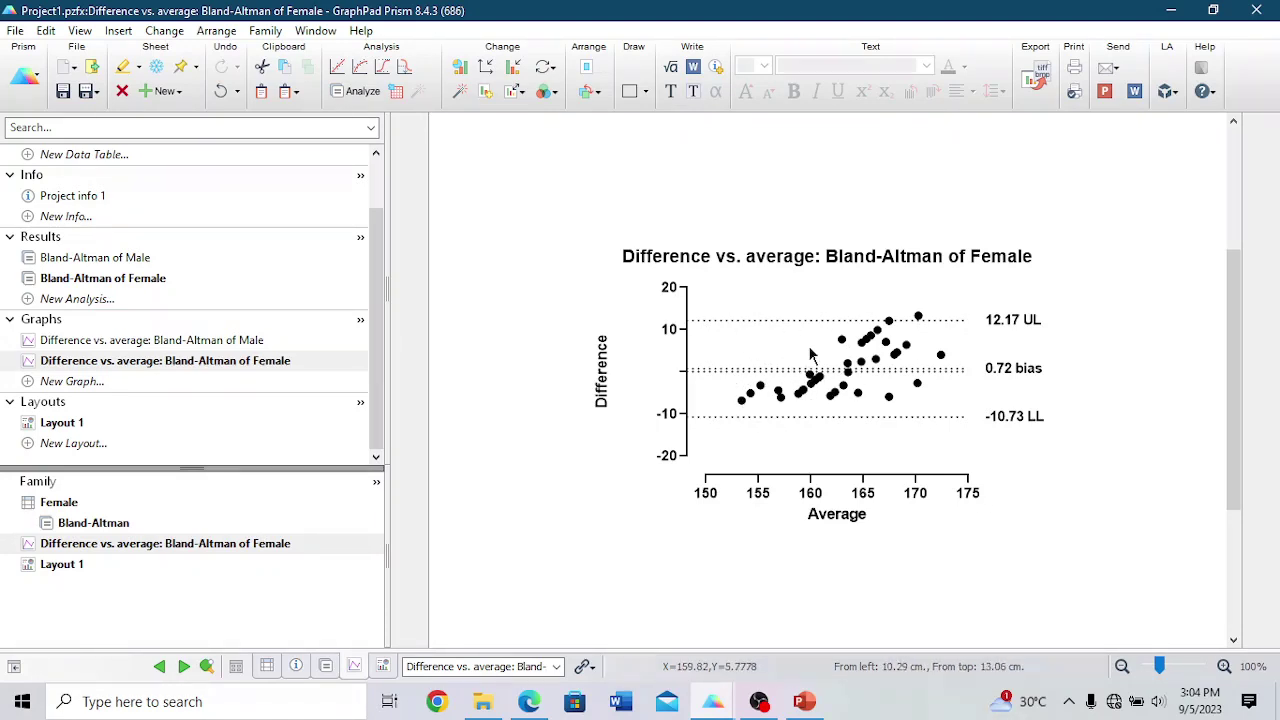
# - Change the grid line at Y = 0 on the Female graph to a solid line style
pyautogui.doubleClick(751, 320)
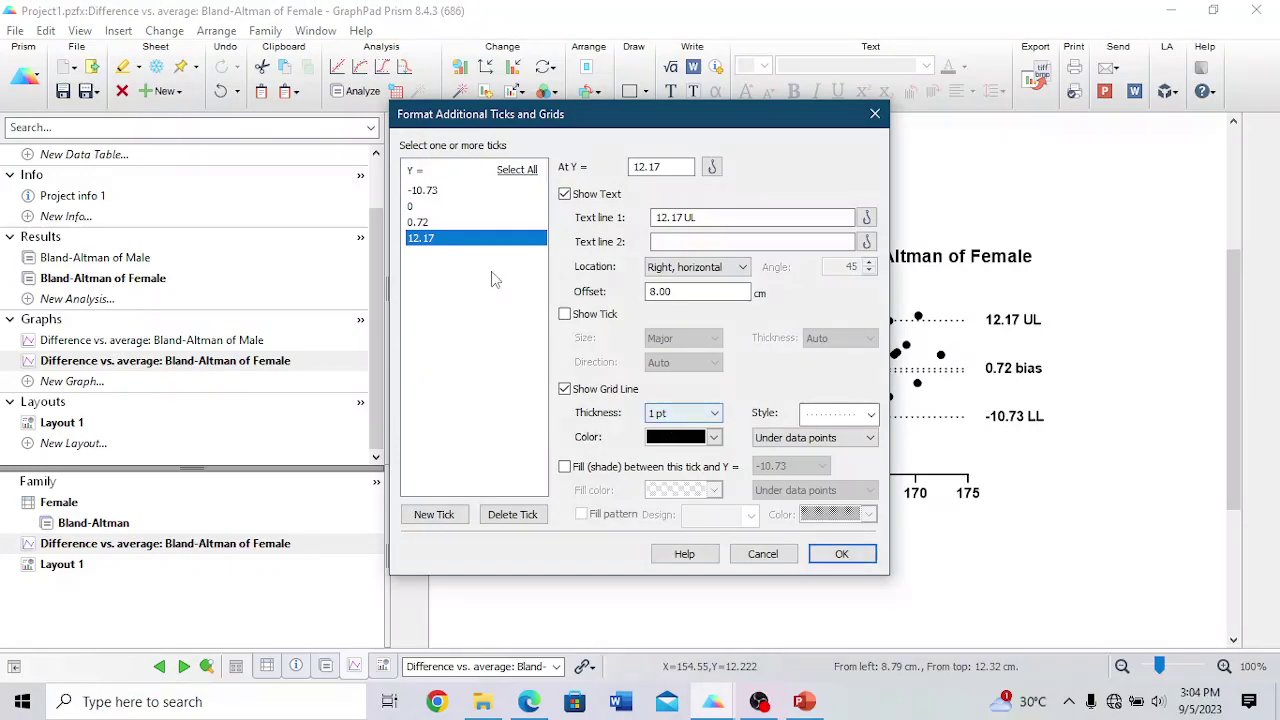
pyautogui.click(417, 210)
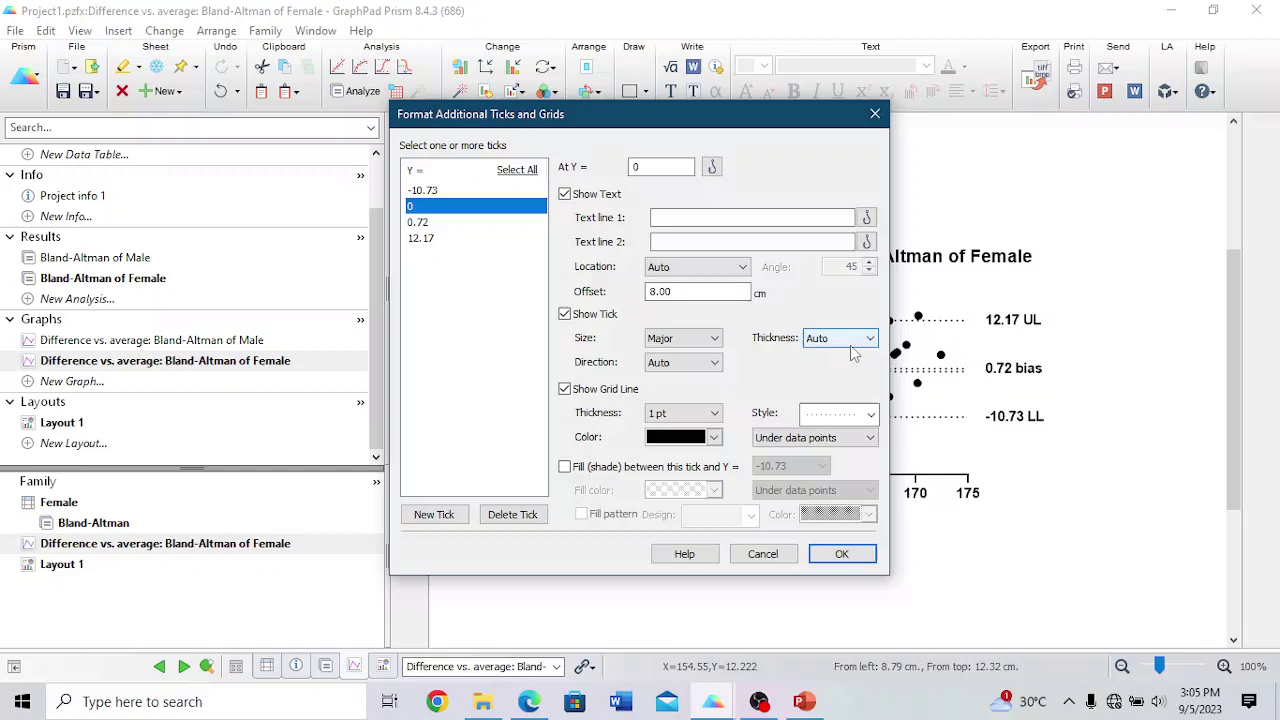
pyautogui.click(871, 414)
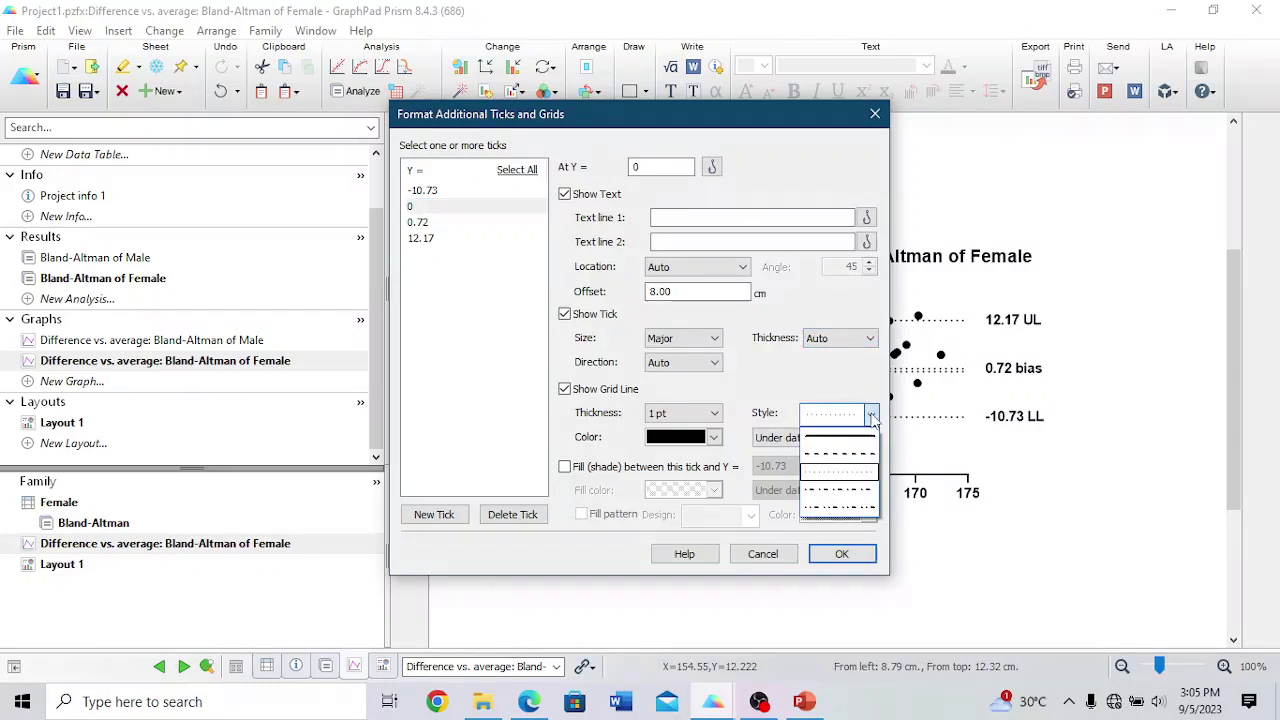
pyautogui.click(855, 439)
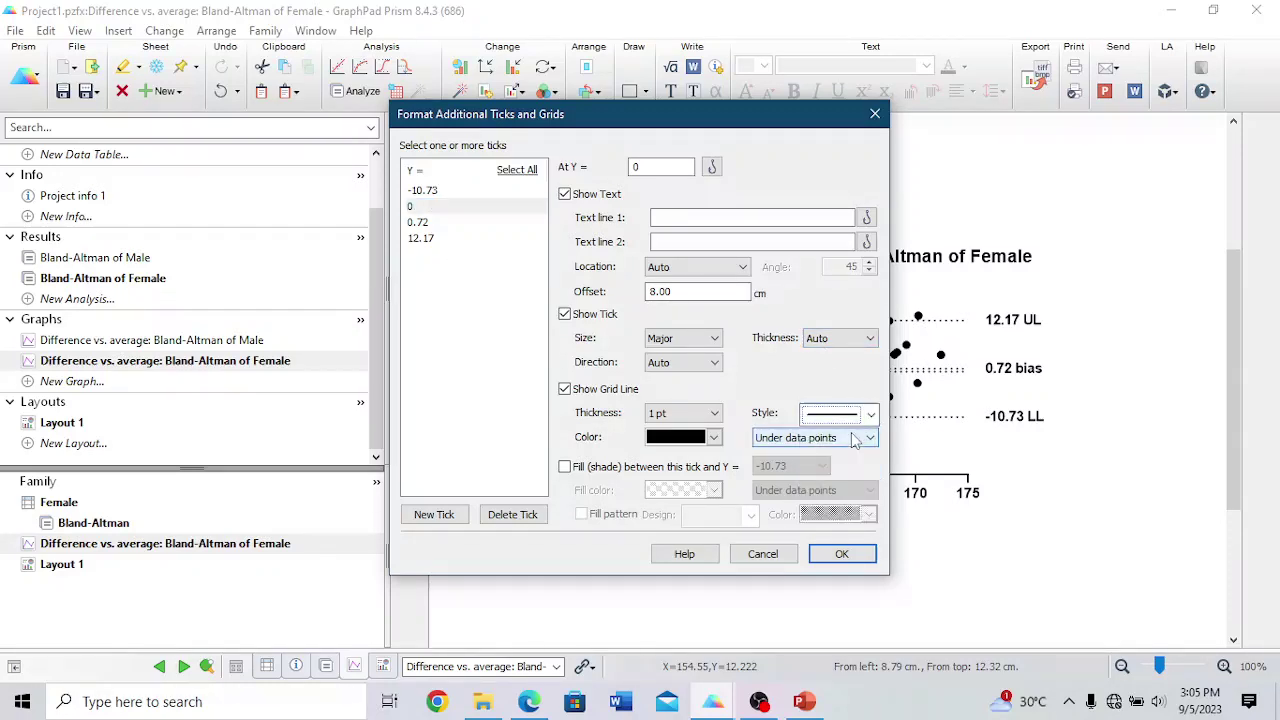
pyautogui.click(419, 208)
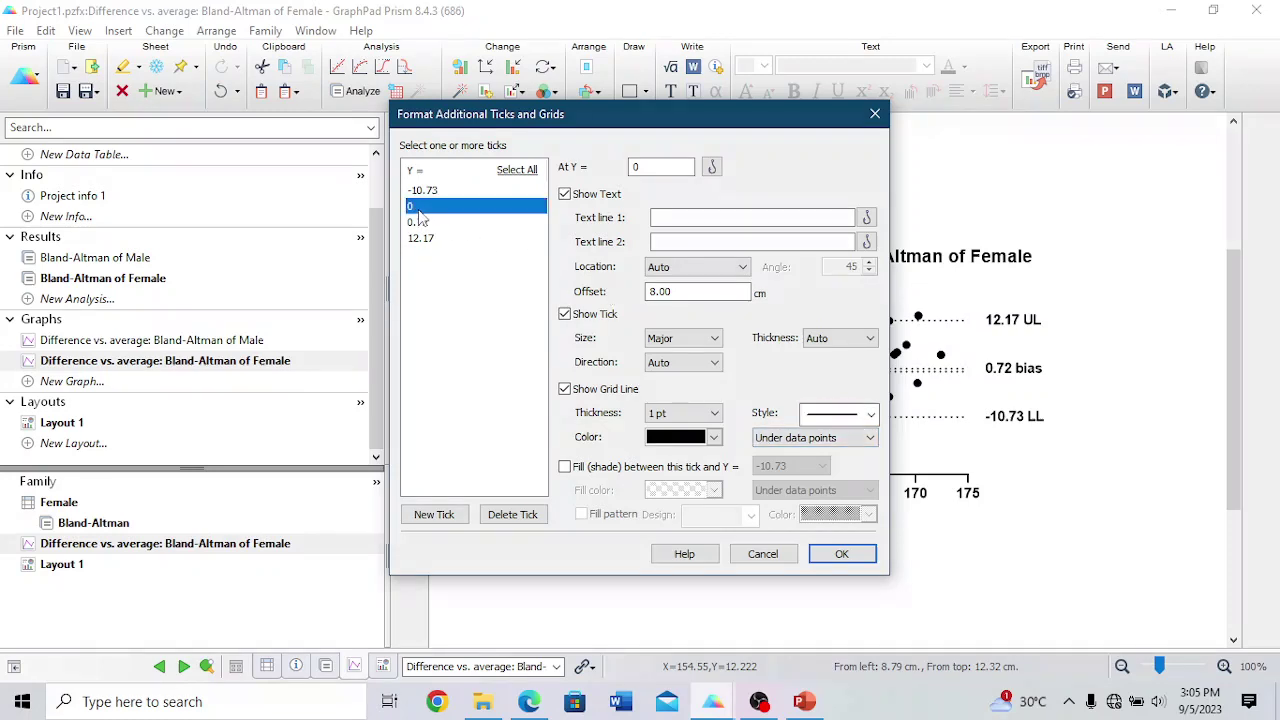
# - Change the 0.72 bias grid line to a dashed style and apply the grid settings
pyautogui.click(443, 223)
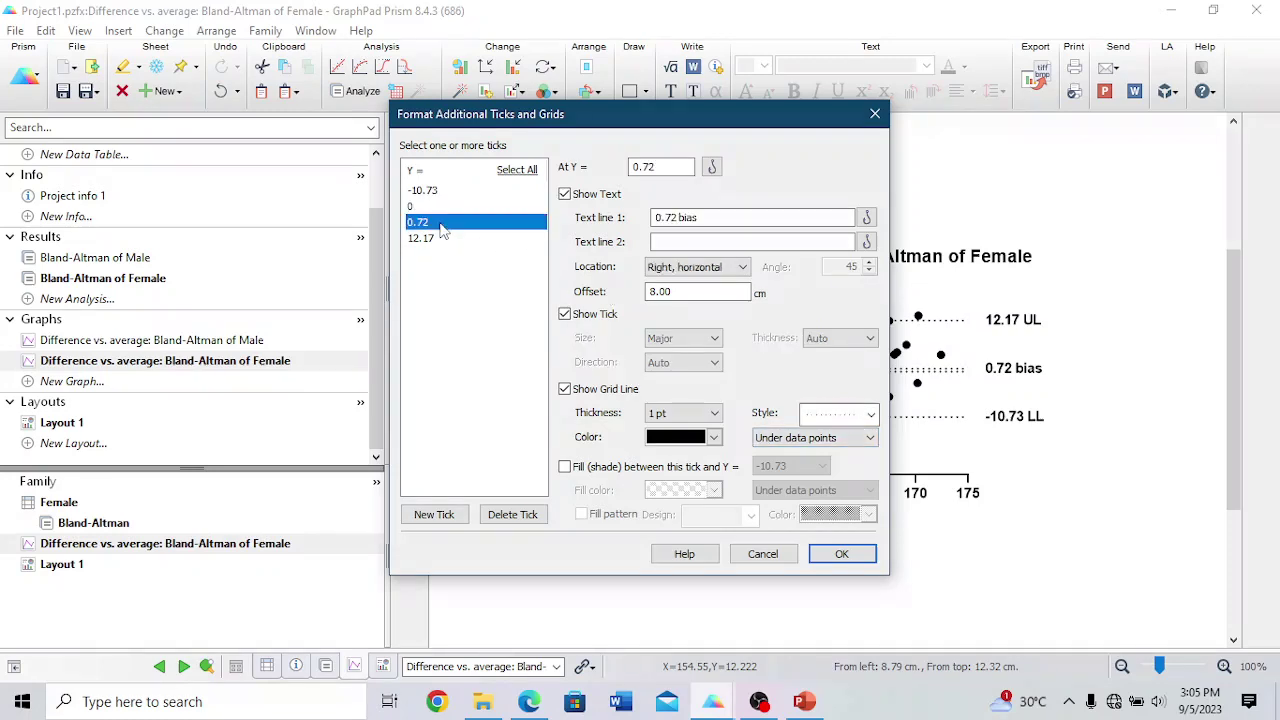
pyautogui.click(866, 412)
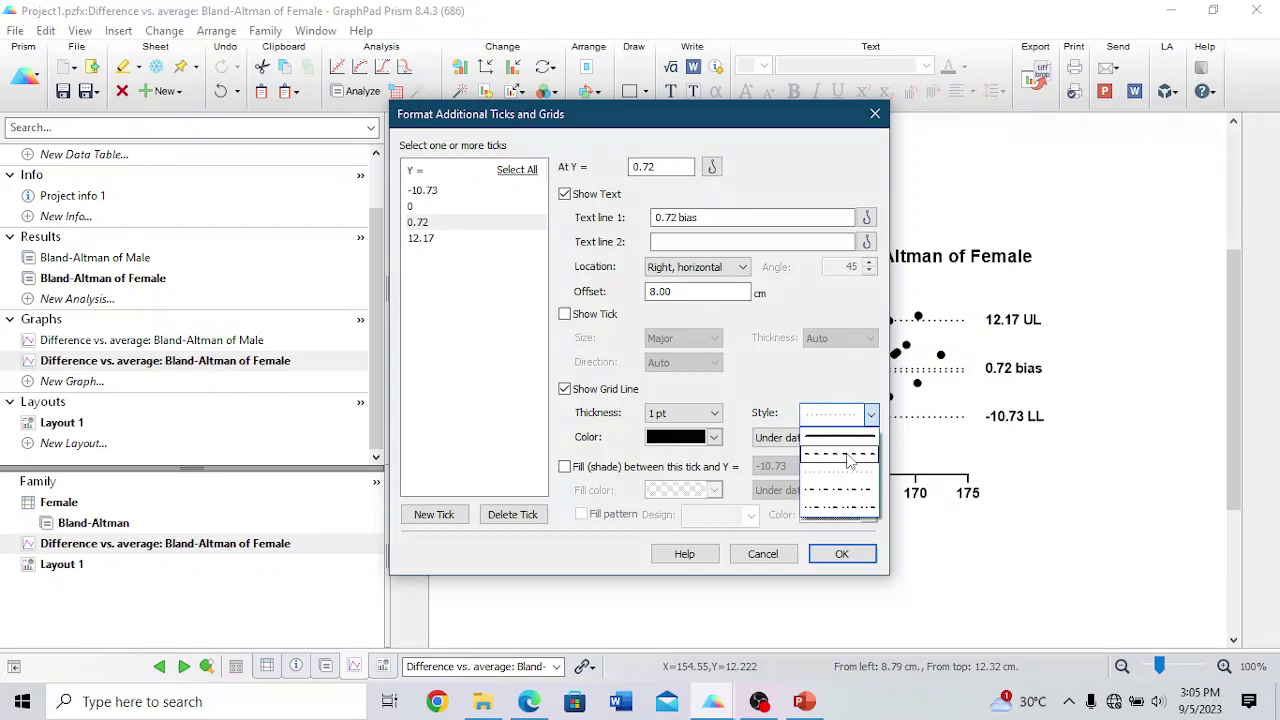
pyautogui.click(848, 455)
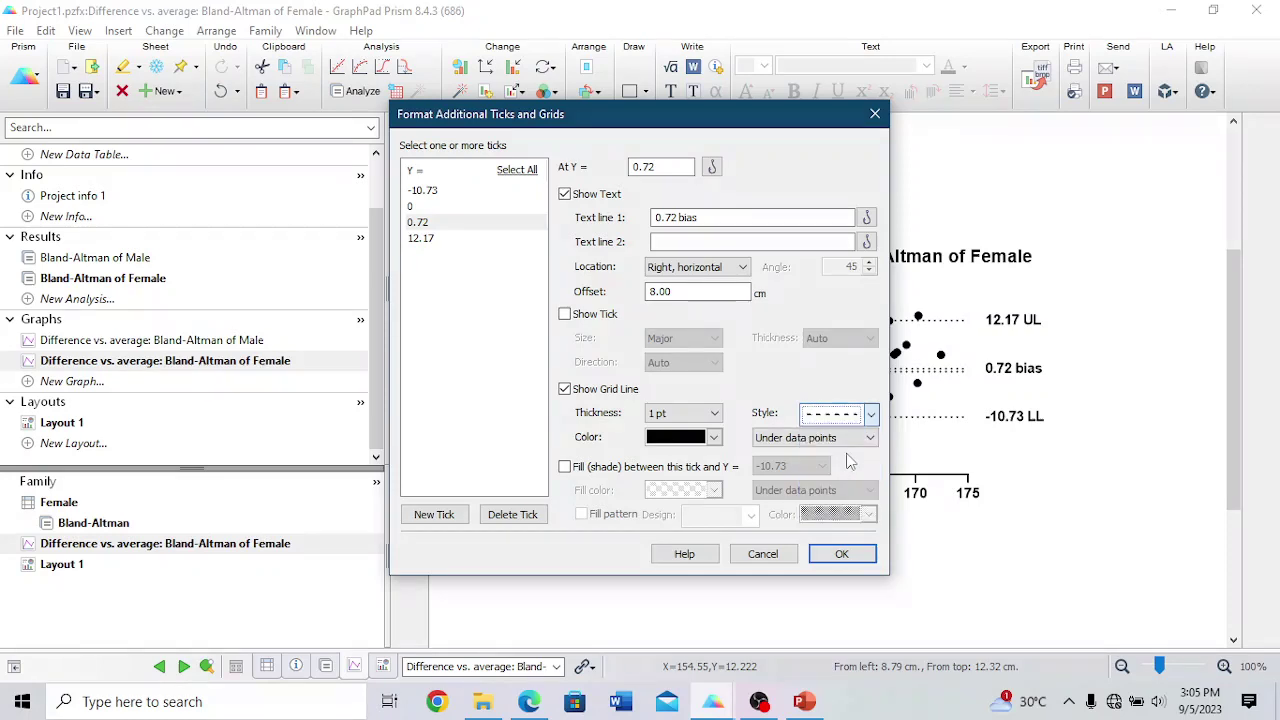
pyautogui.click(843, 553)
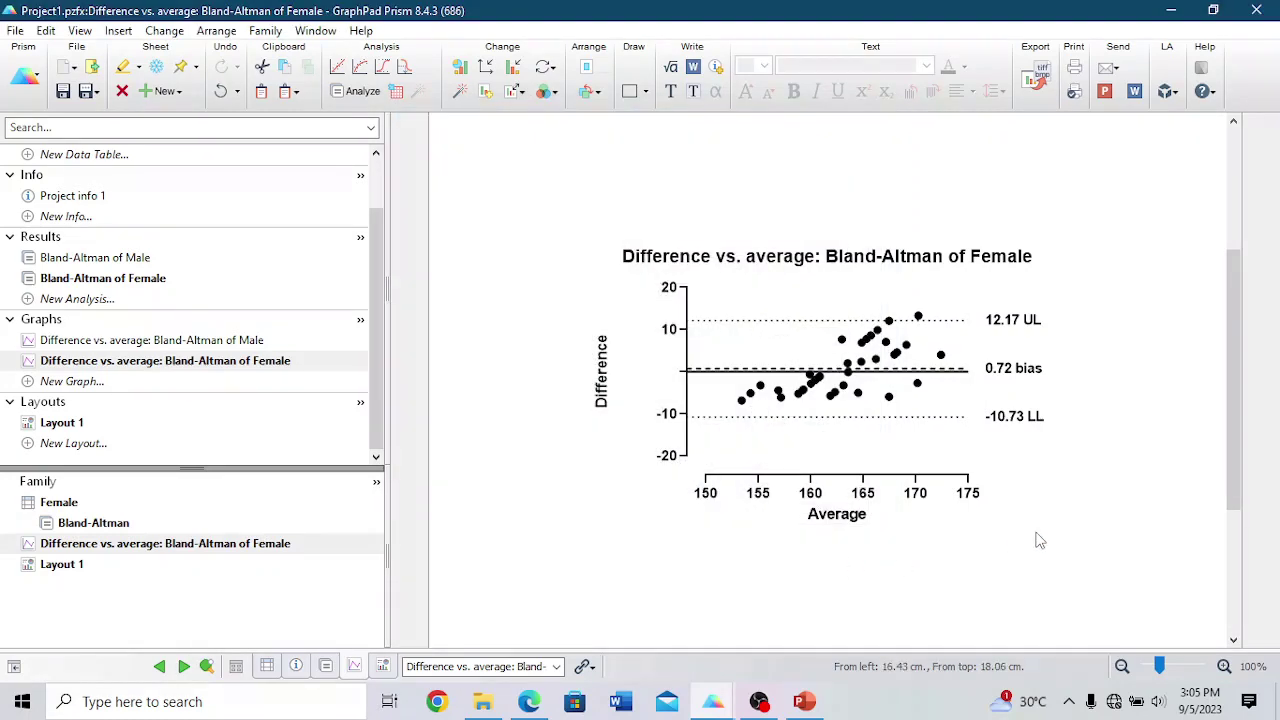